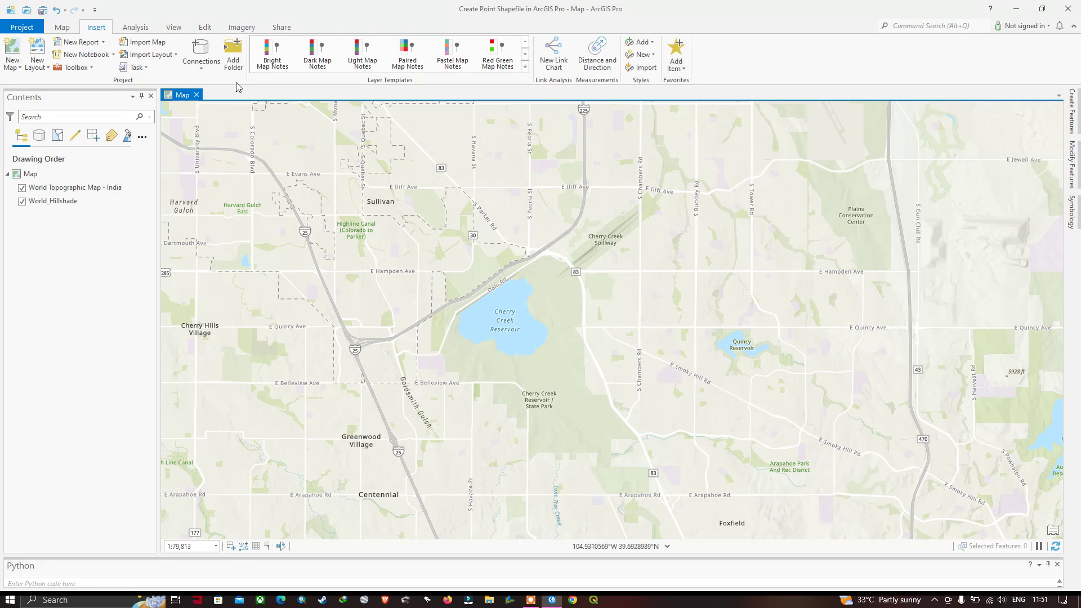
# Switch the ribbon to the View tab over the Cherry Creek map.
pyautogui.click(174, 27)
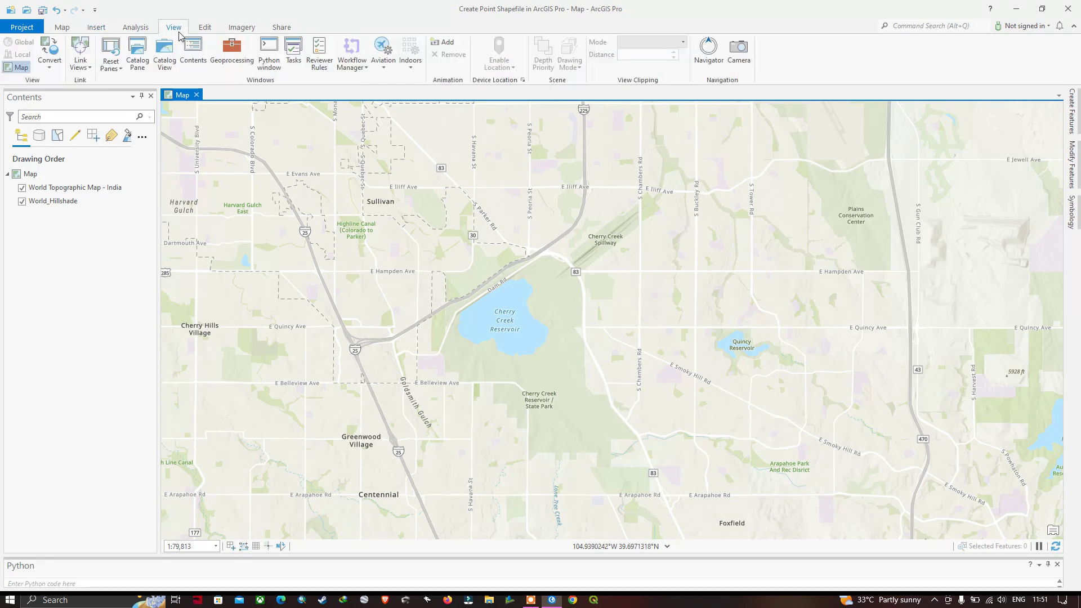
# Open the Catalog pane, expand the project folder and bring up its New > Shapefile menu.
pyautogui.click(138, 64)
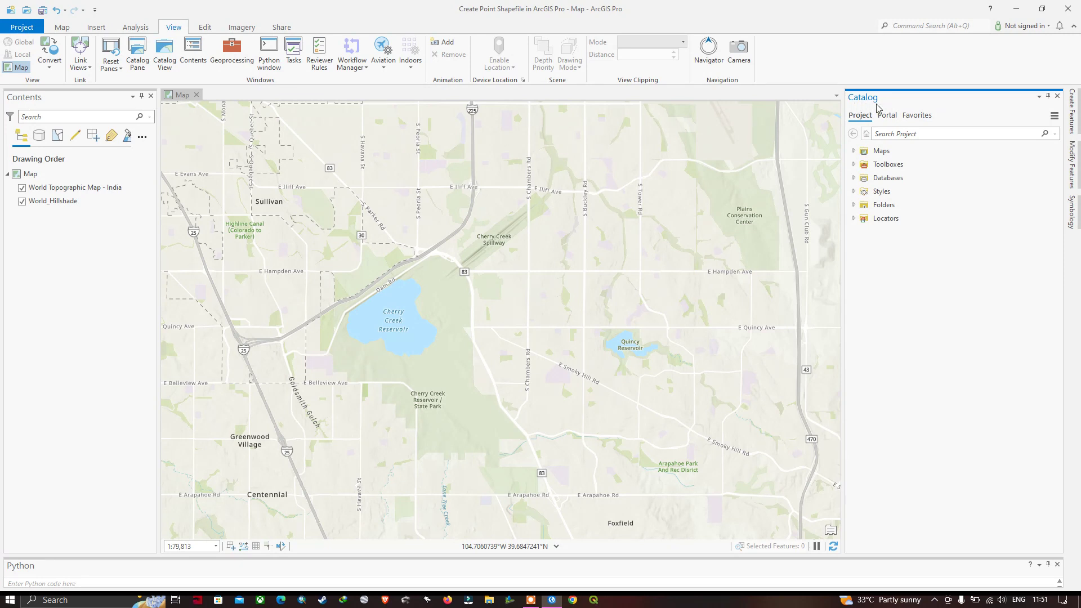
pyautogui.click(854, 206)
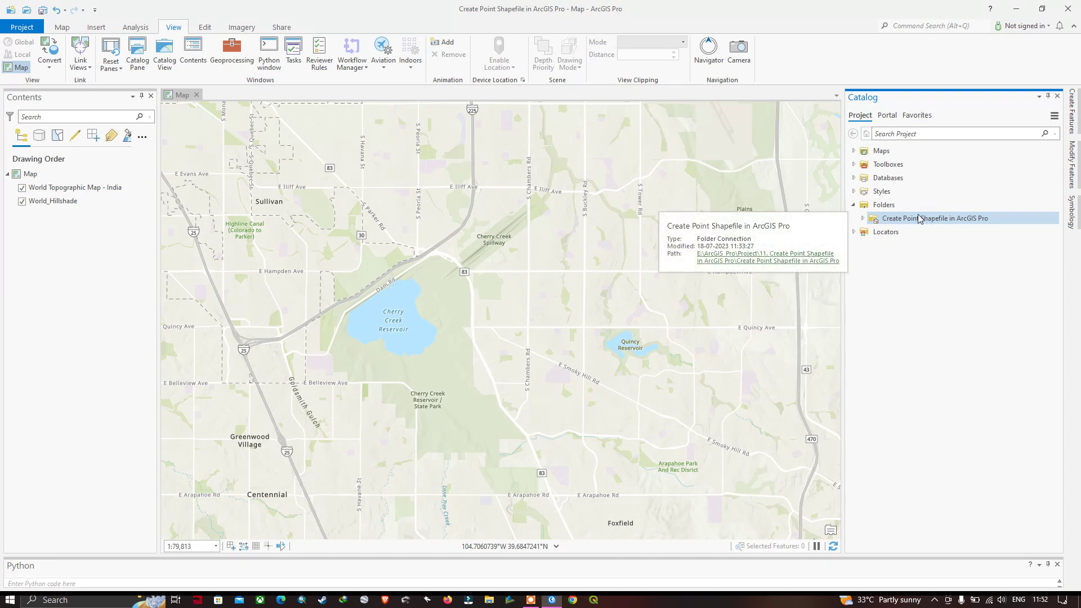
pyautogui.click(863, 219)
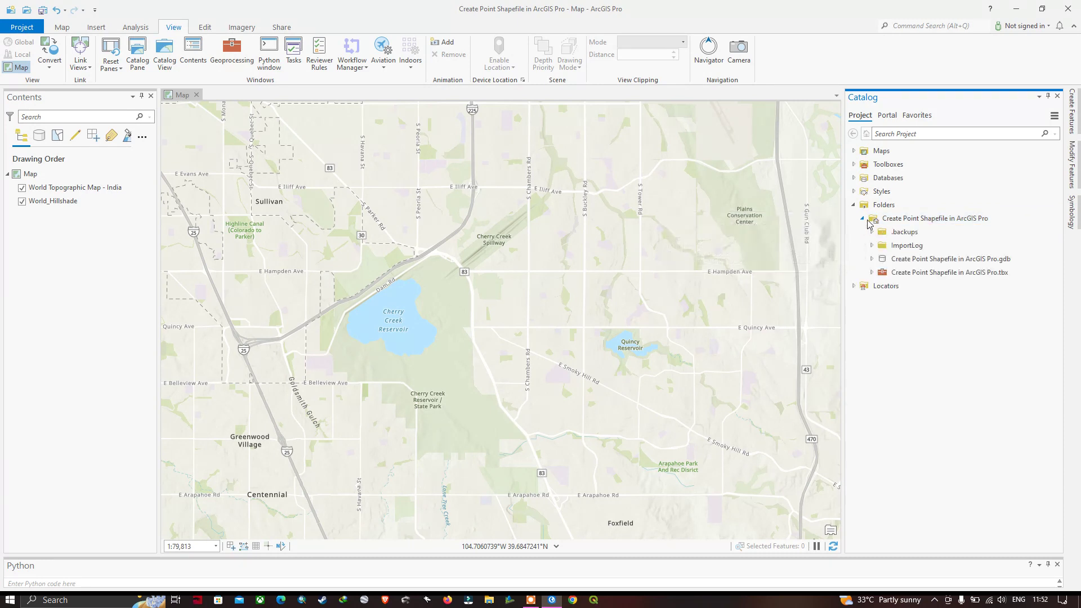
pyautogui.rightClick(907, 220)
pyautogui.moveTo(934, 229)
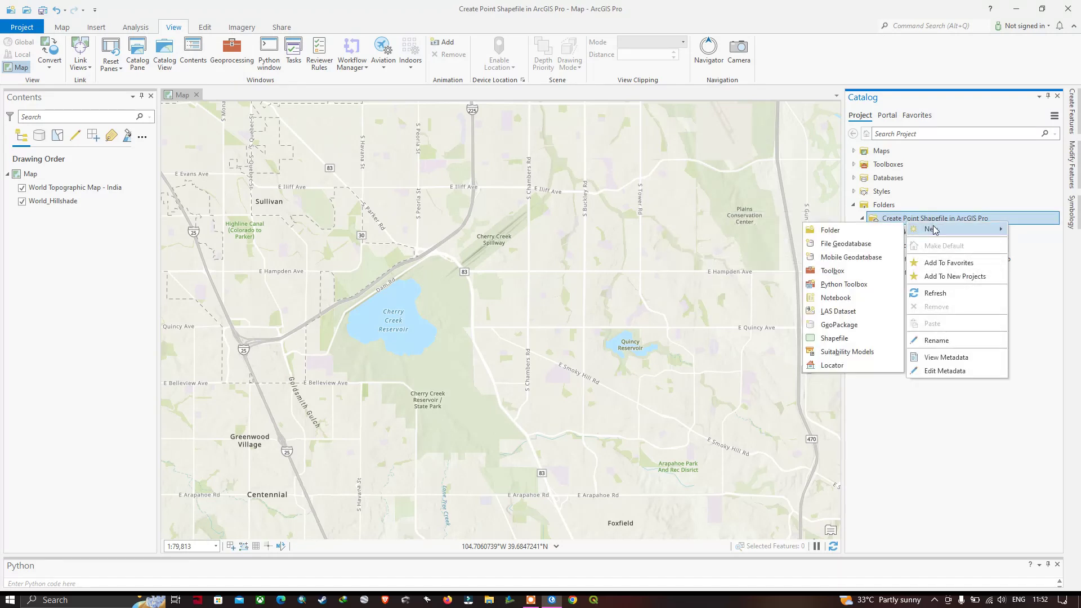
# Define a new shapefile named Demo_point with Point geometry in the current map's Web Mercator coordinates.
pyautogui.click(845, 339)
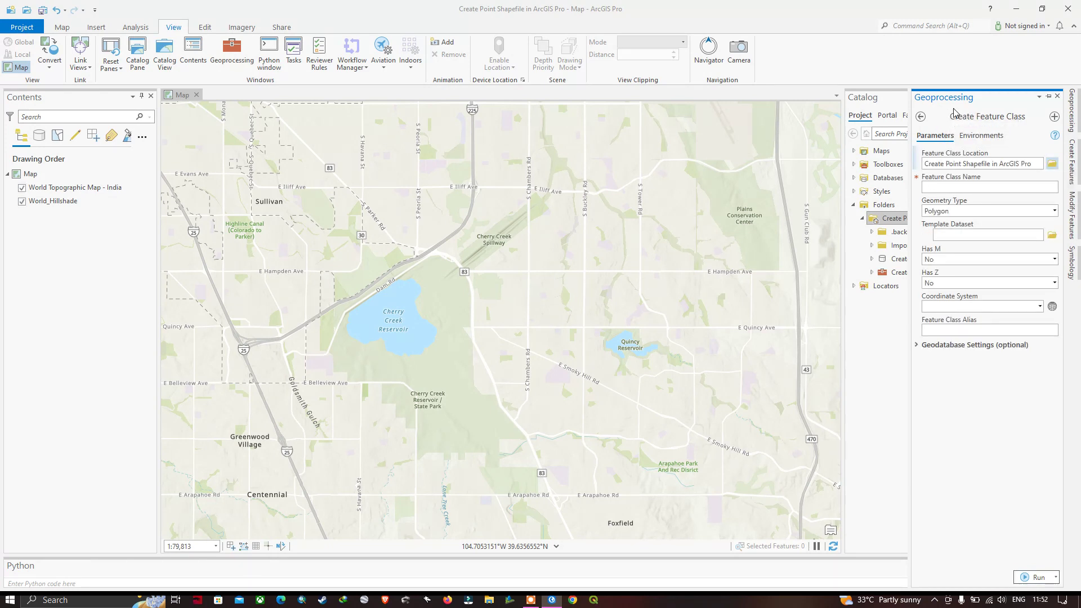
pyautogui.click(941, 192)
pyautogui.write('Demo_point')
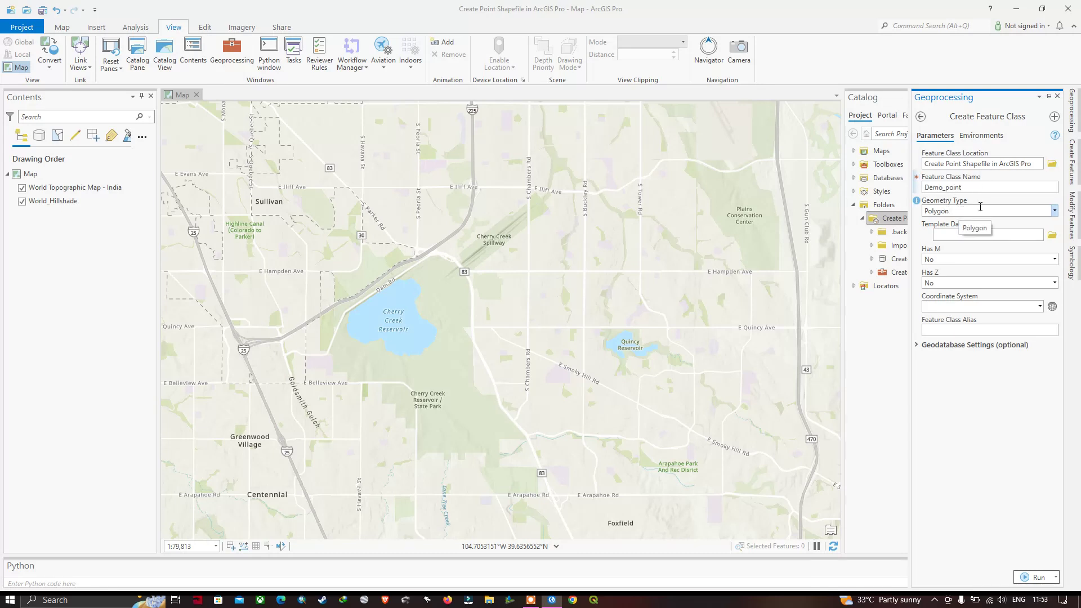
pyautogui.click(1054, 212)
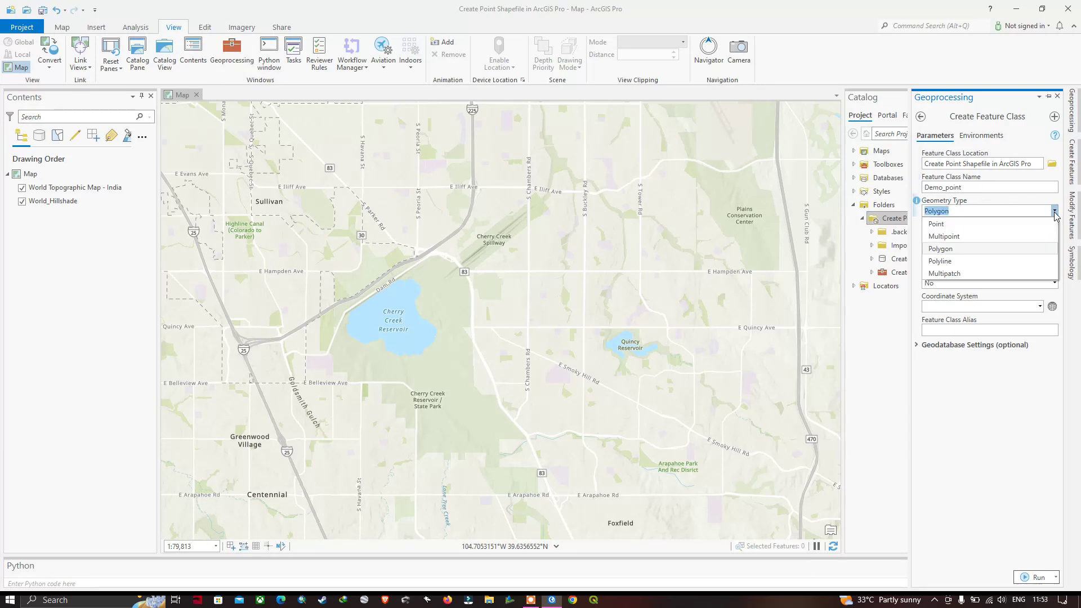
pyautogui.click(938, 228)
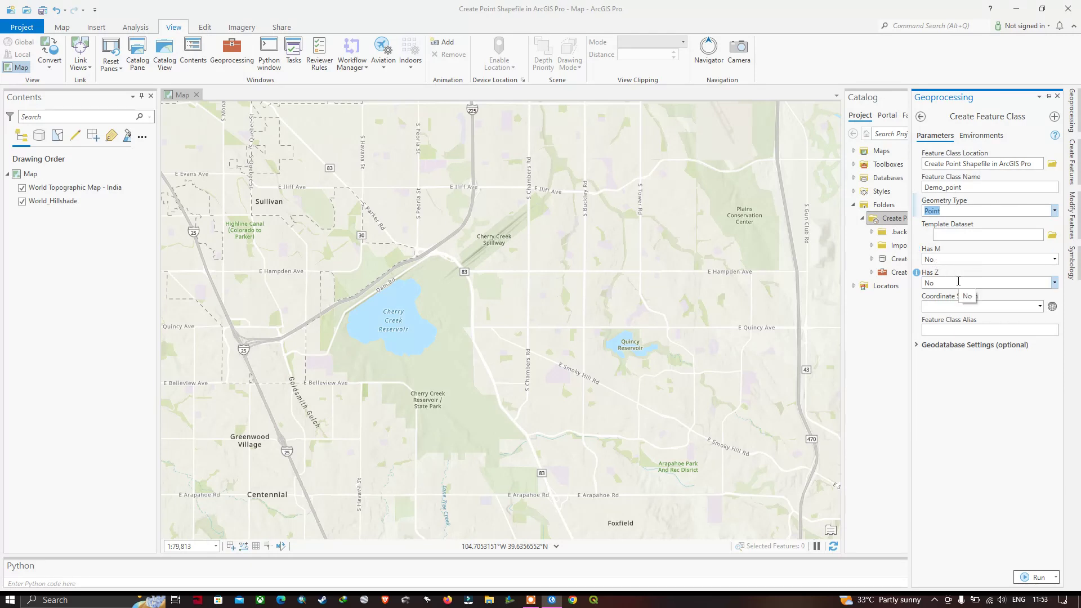
pyautogui.click(1040, 307)
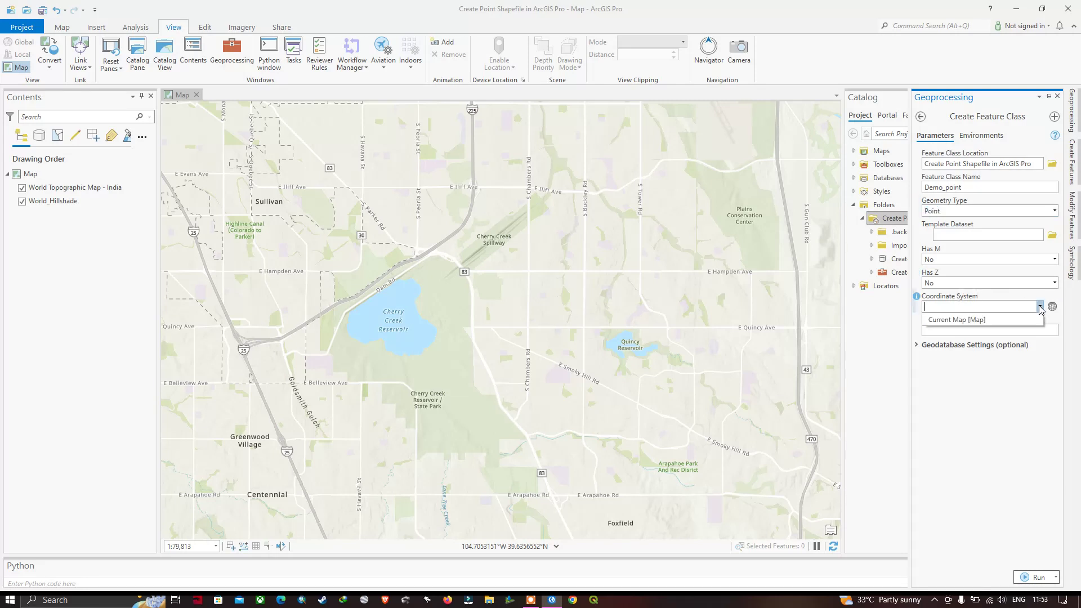
pyautogui.click(961, 321)
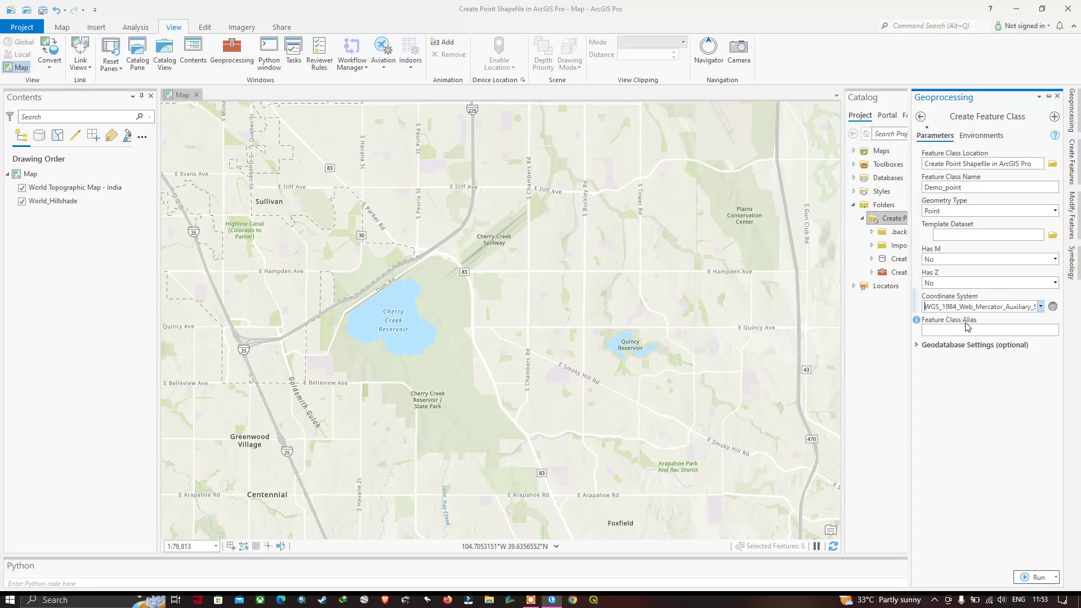
pyautogui.click(1053, 308)
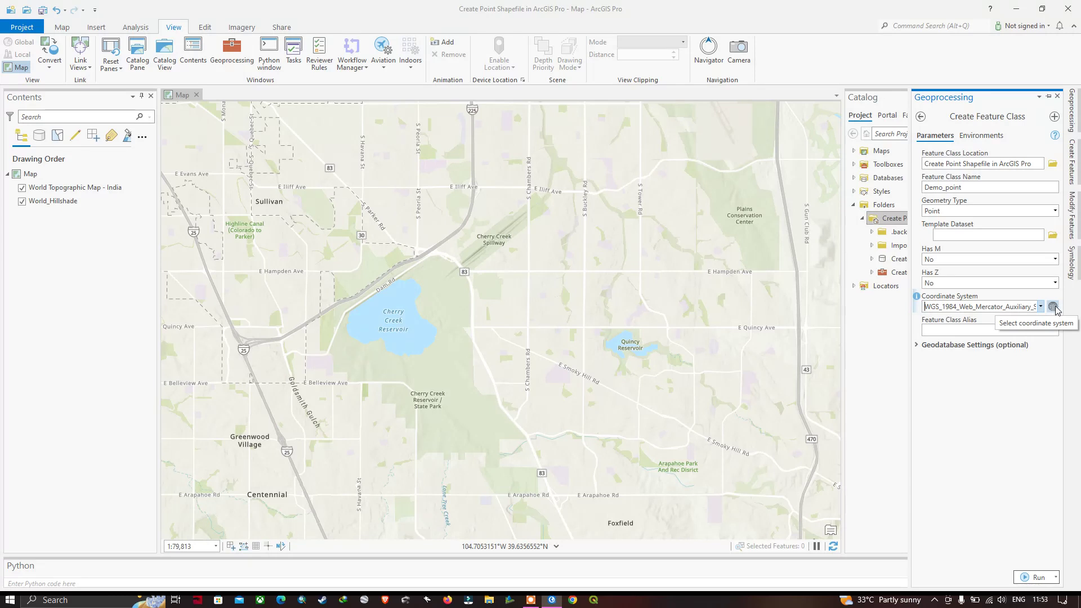
pyautogui.click(1053, 309)
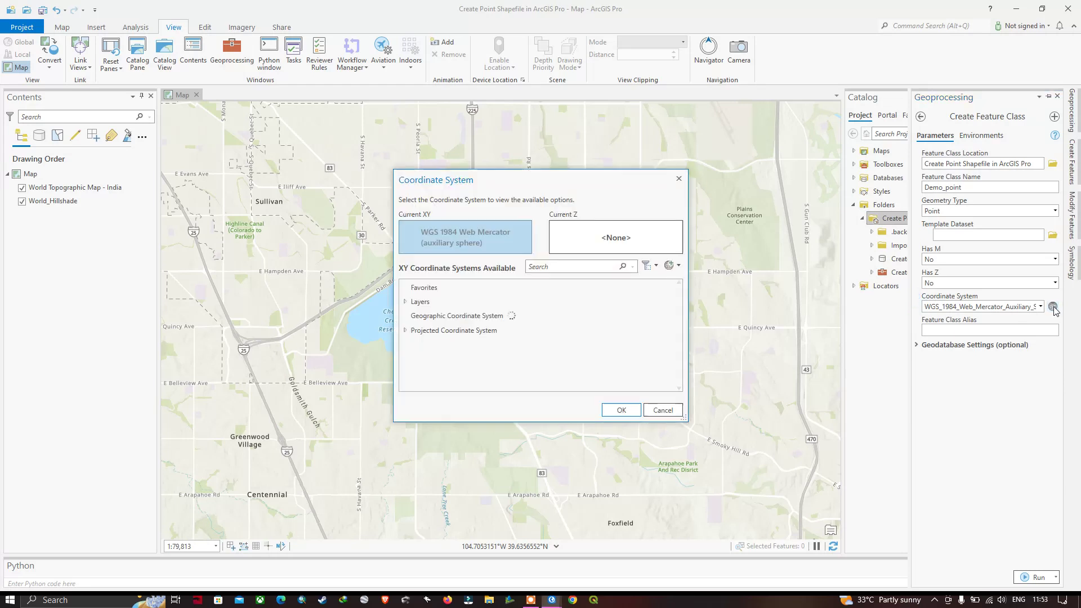
pyautogui.click(543, 268)
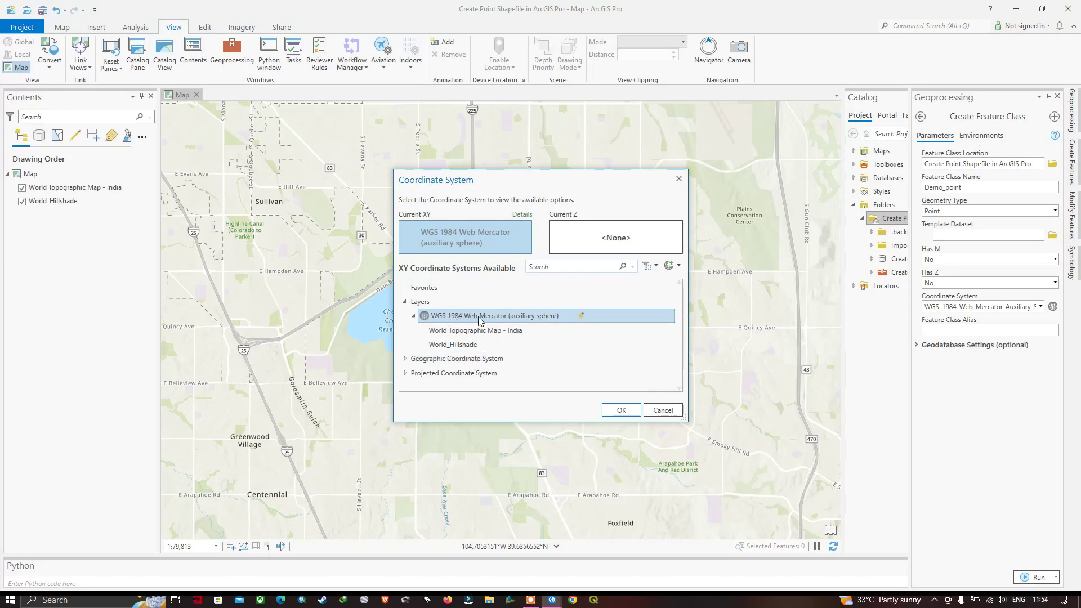
pyautogui.click(619, 410)
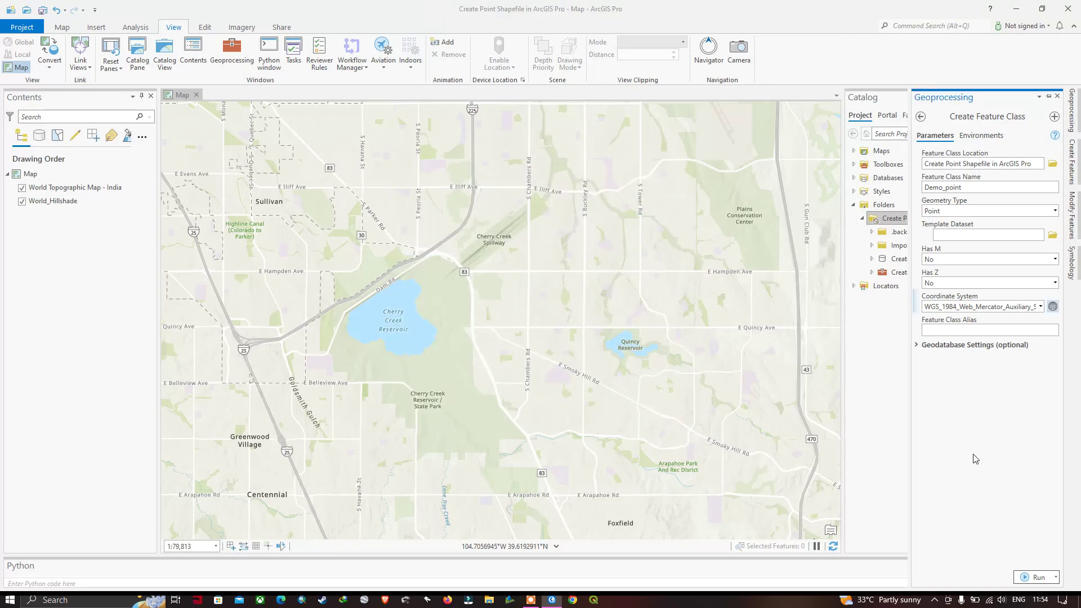
# Run Create Feature Class, review the run details, and select the new Demo_point layer.
pyautogui.click(1036, 578)
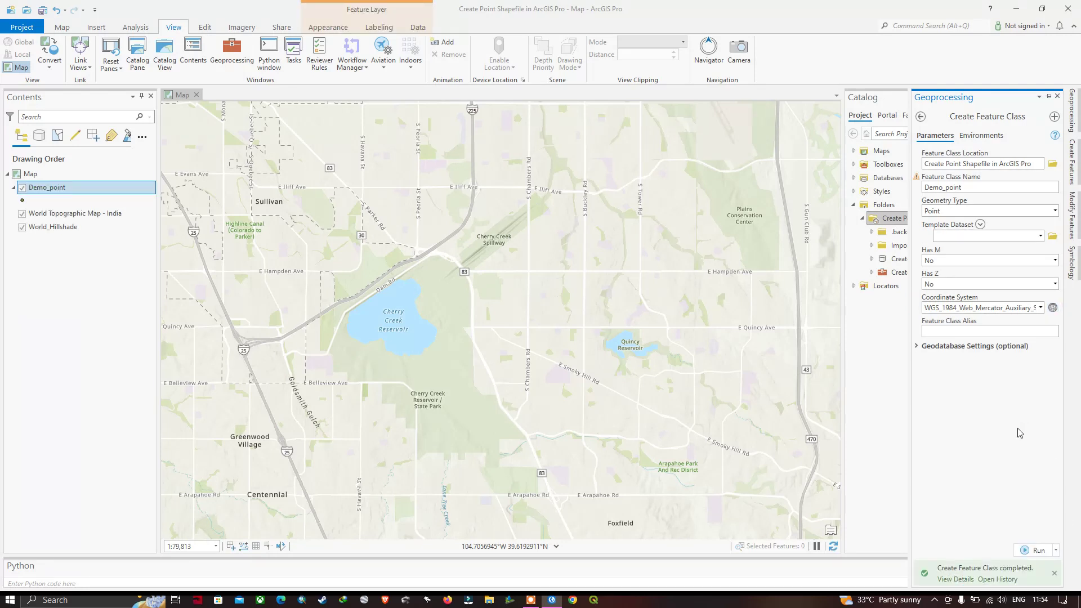
pyautogui.click(956, 578)
pyautogui.click(50, 190)
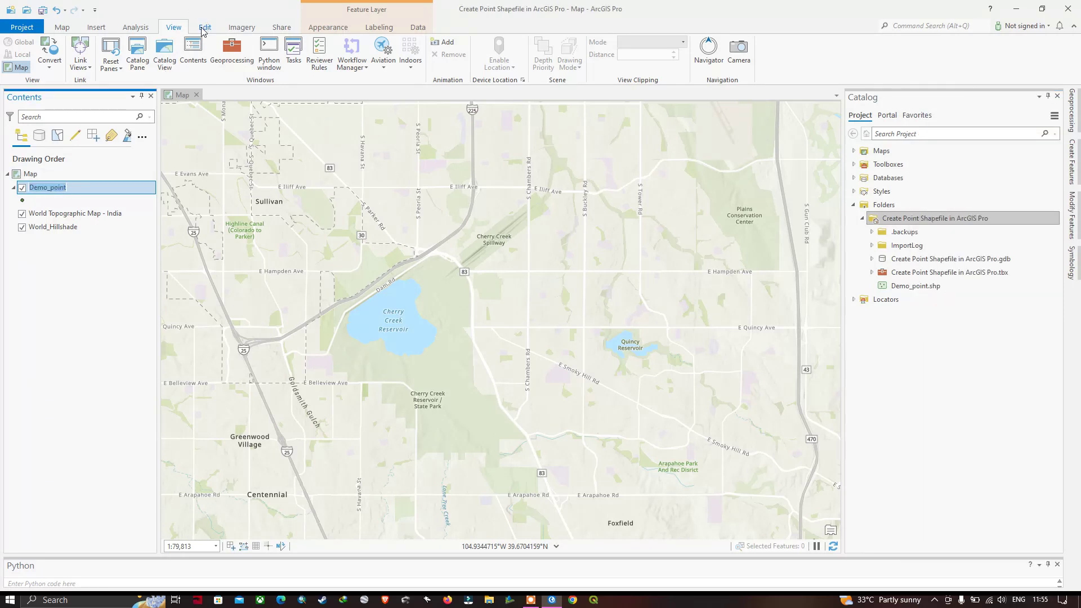
# Open Create Features from the Edit tab, widen the pane and pick the Demo_point template.
pyautogui.click(204, 28)
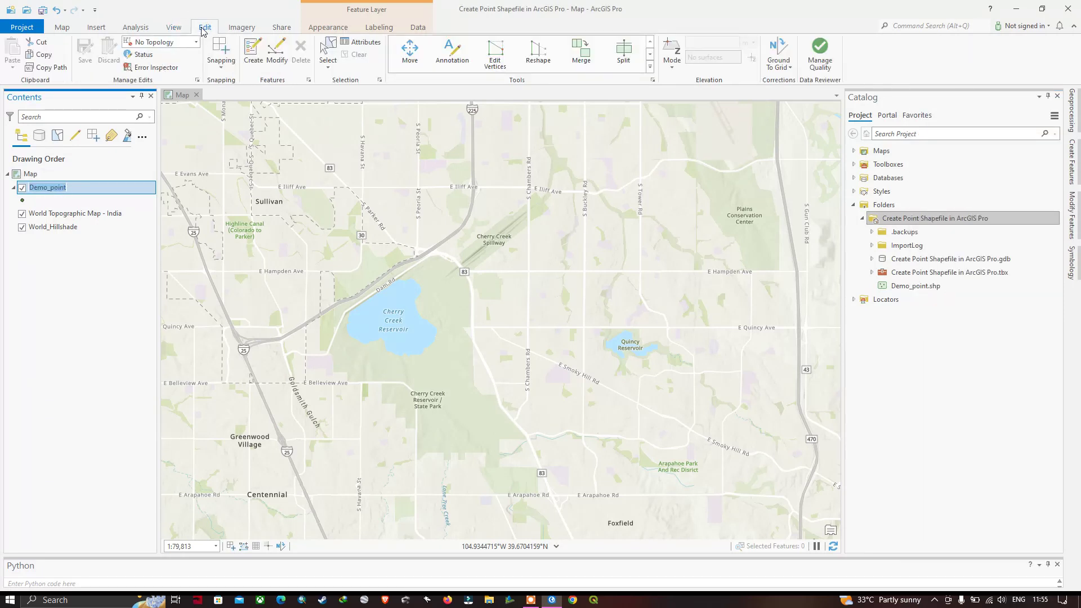
pyautogui.click(256, 58)
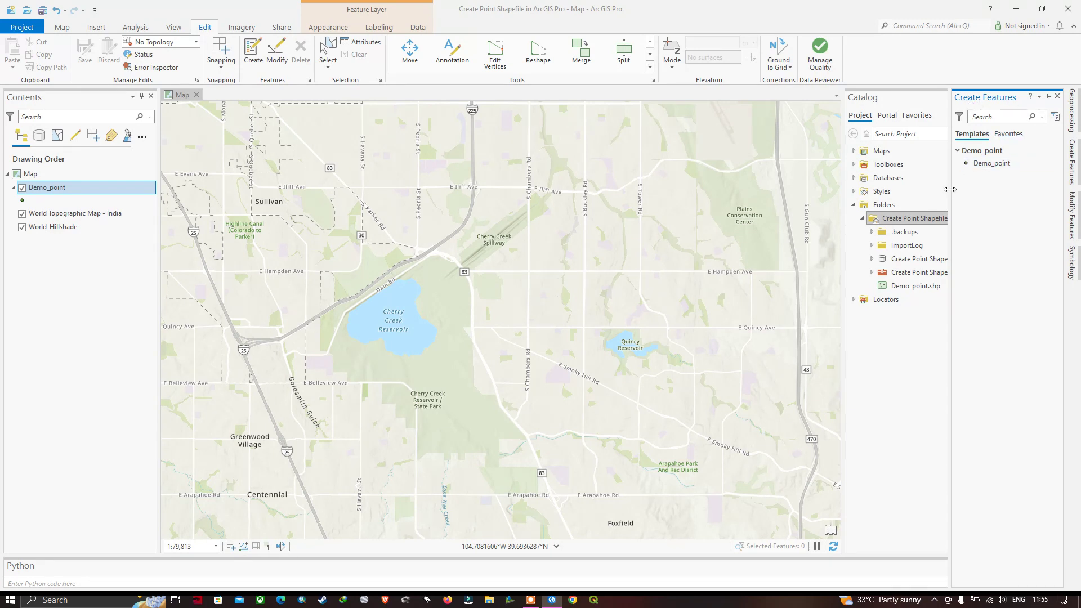
pyautogui.moveTo(948, 193); pyautogui.dragTo(900, 193)
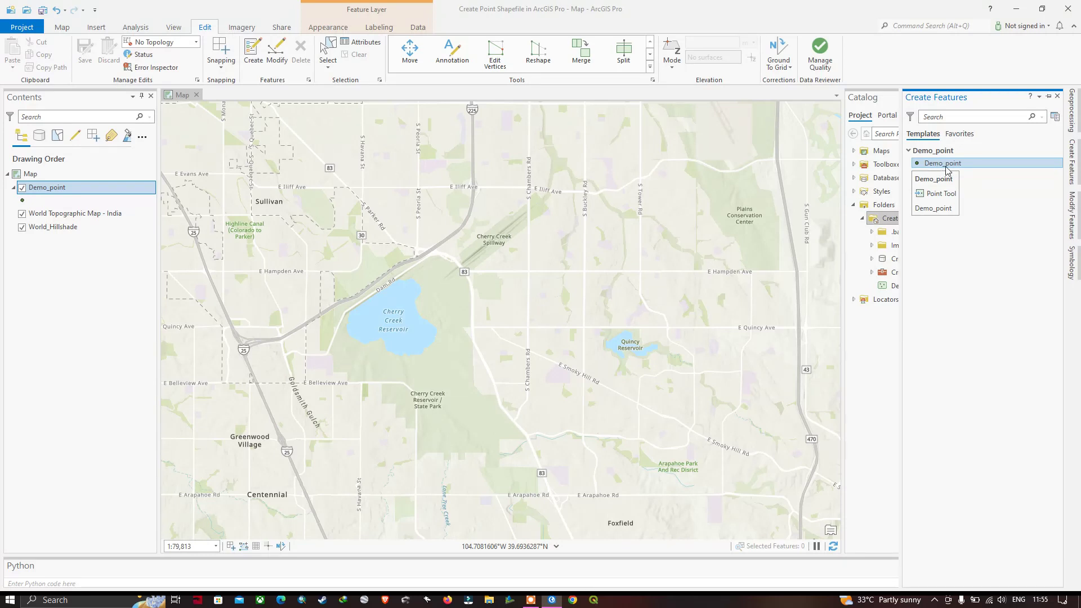
pyautogui.click(948, 169)
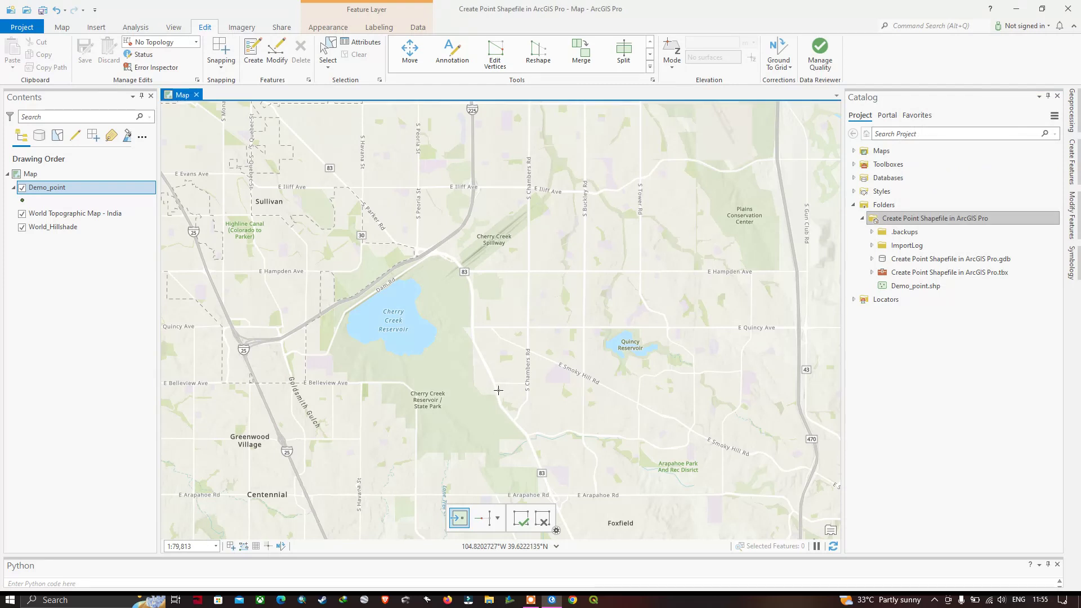
# Place the first point at the Cherry Creek State Park label, replacing a misplaced one, then clear the selection.
pyautogui.click(456, 408)
pyautogui.hotkey('ctrl', 'z')
pyautogui.click(416, 401)
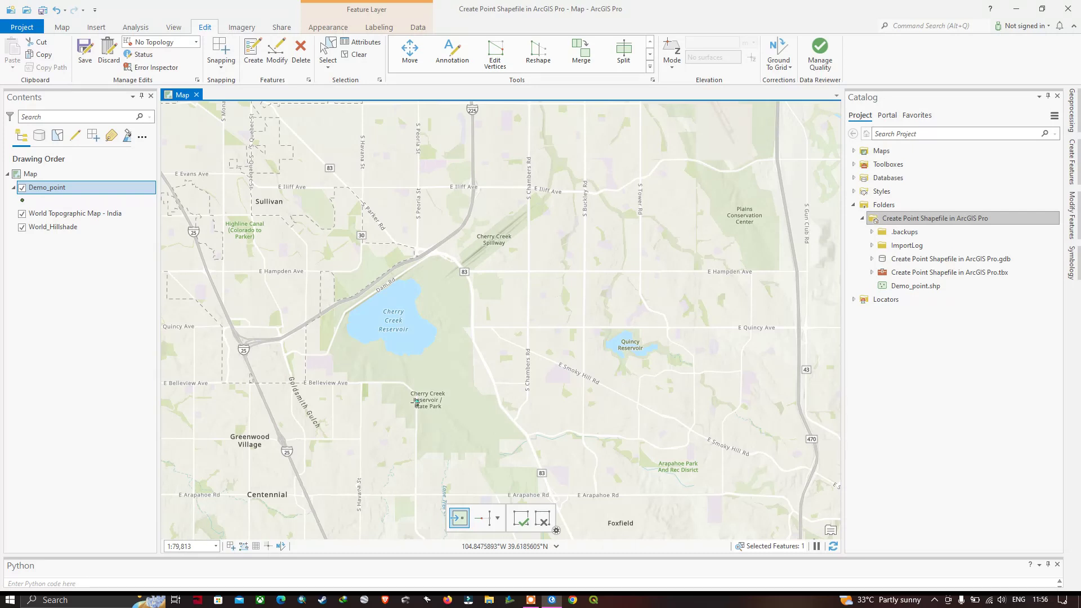
pyautogui.click(357, 56)
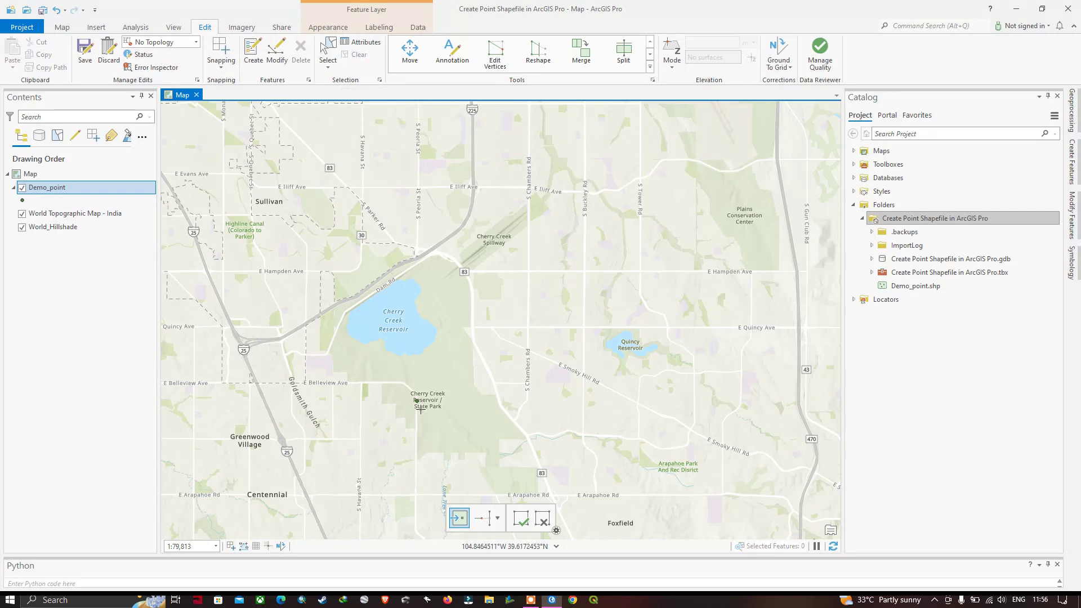
# Open the Demo_point attribute table and resize it to leave more room for the map.
pyautogui.rightClick(49, 192)
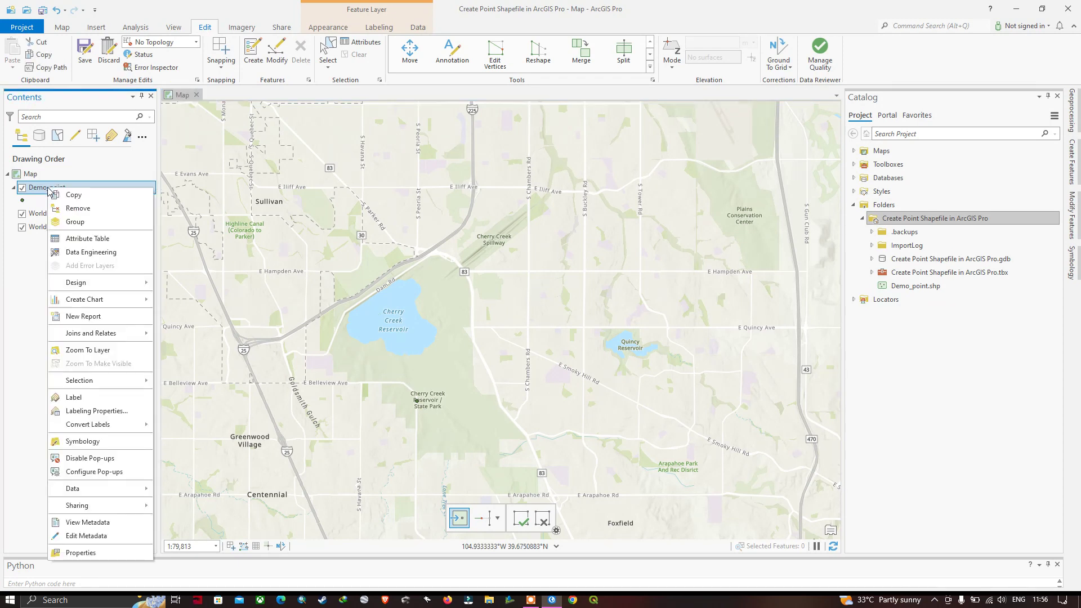
pyautogui.click(87, 239)
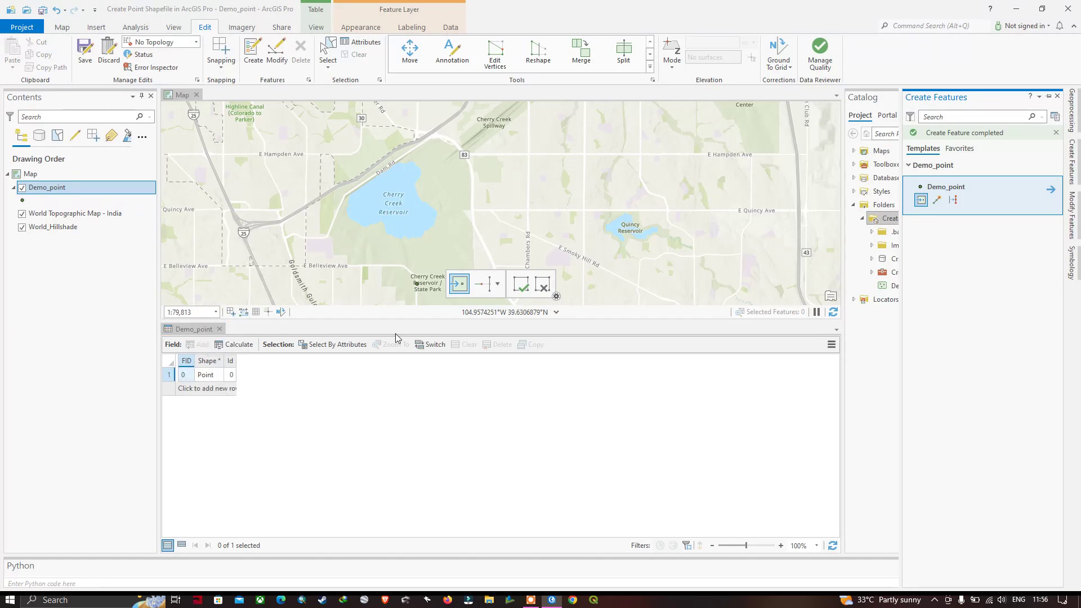
pyautogui.moveTo(458, 321); pyautogui.dragTo(458, 416)
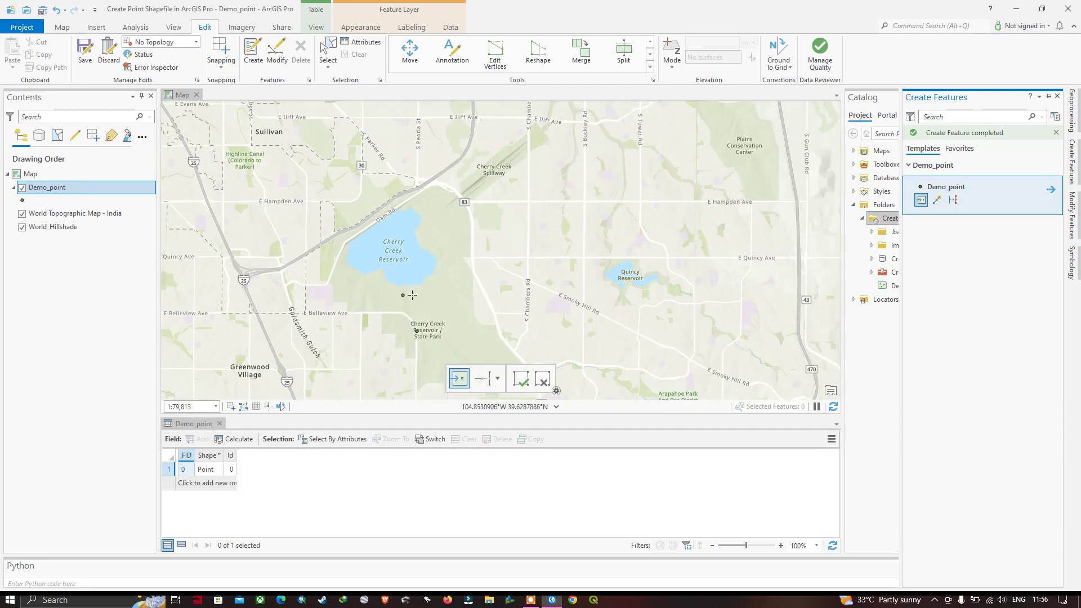
pyautogui.moveTo(249, 417); pyautogui.dragTo(248, 461)
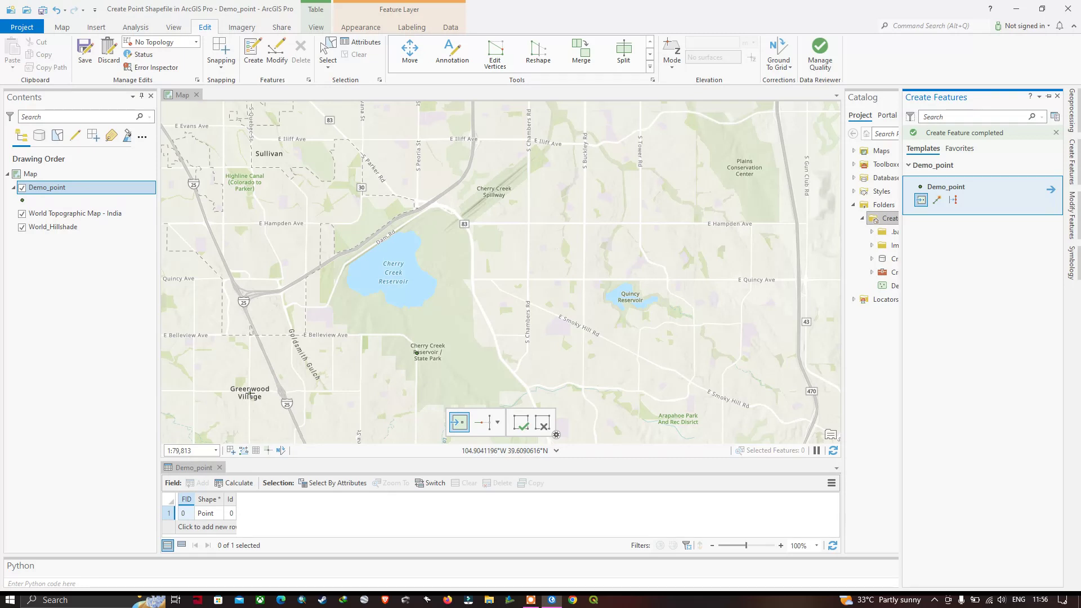
# Add points near Greenwood Village, Cherry Creek Reservoir, Cherry Creek Spillway and Quincy Reservoir, showing all six rows.
pyautogui.click(250, 393)
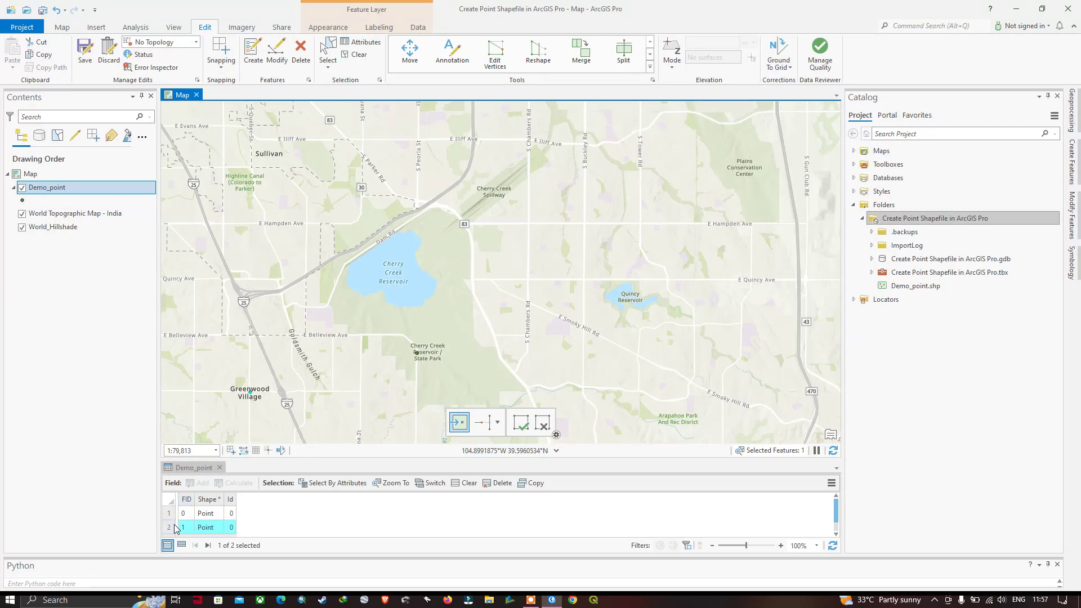
pyautogui.click(205, 528)
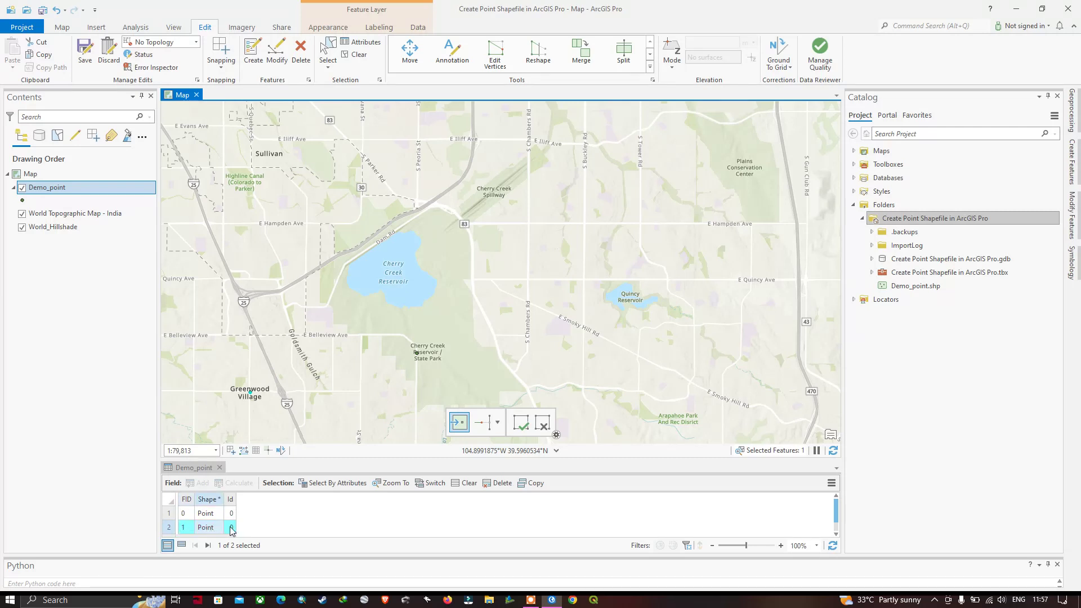
pyautogui.click(230, 530)
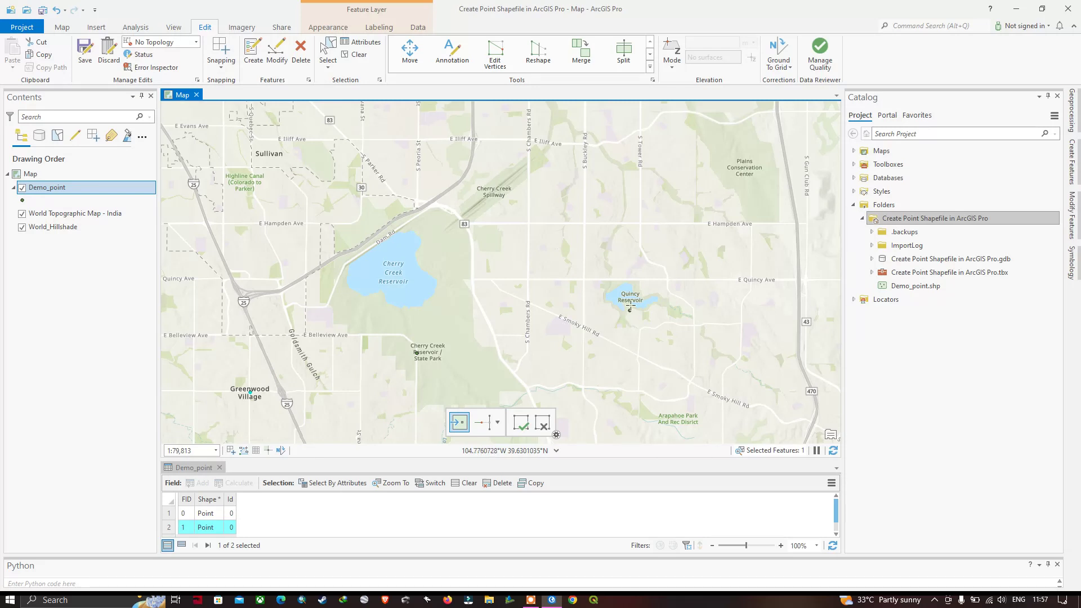
pyautogui.click(393, 269)
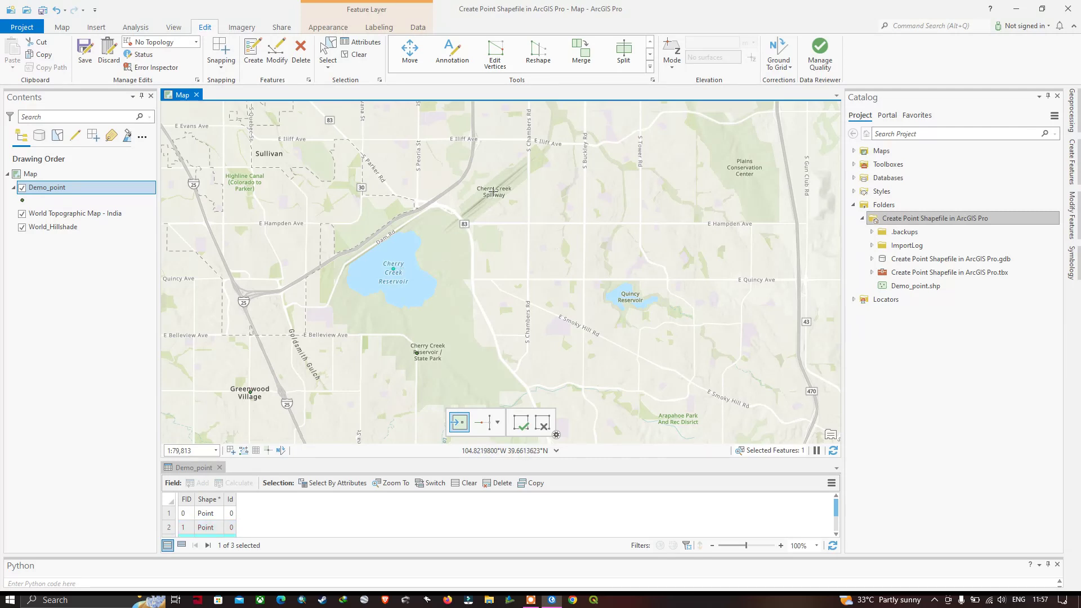
pyautogui.click(495, 190)
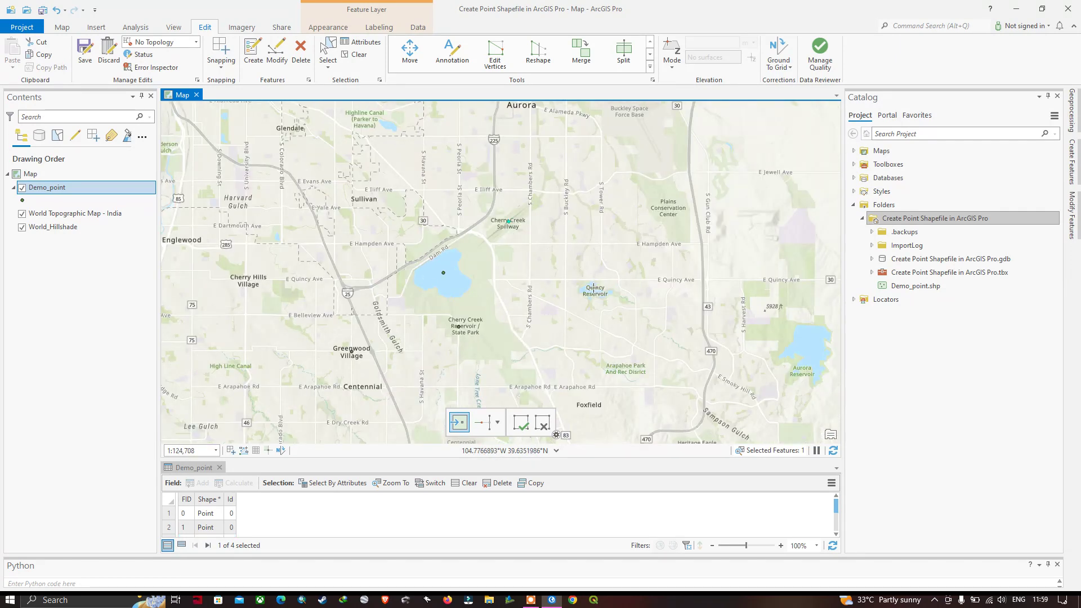
pyautogui.click(594, 288)
pyautogui.moveTo(400, 460); pyautogui.dragTo(400, 374)
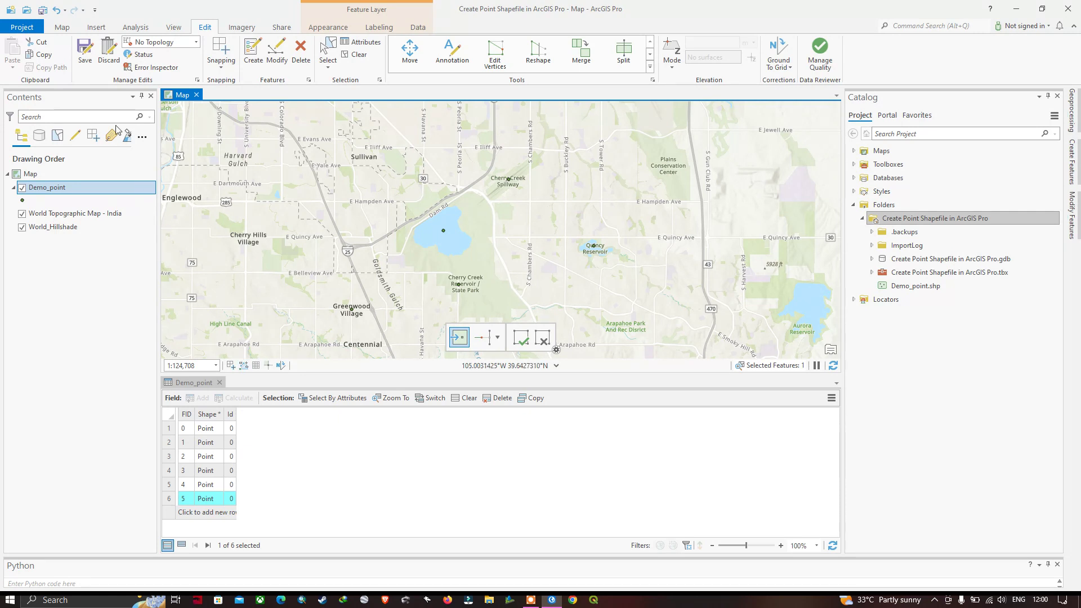
# Save all point edits and change the Demo_point symbol colour to red.
pyautogui.click(86, 55)
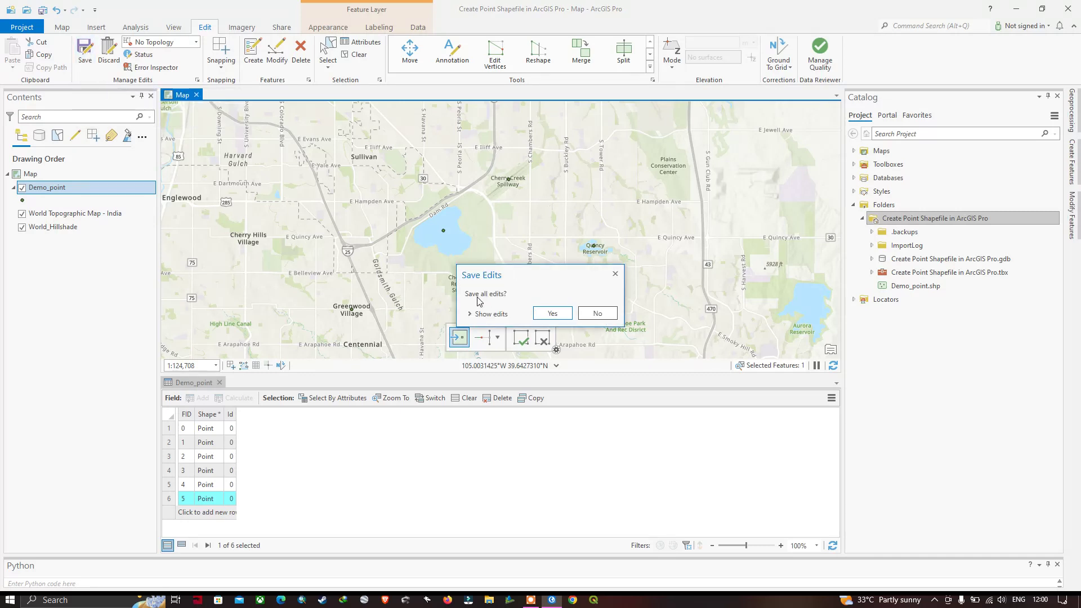
pyautogui.click(548, 314)
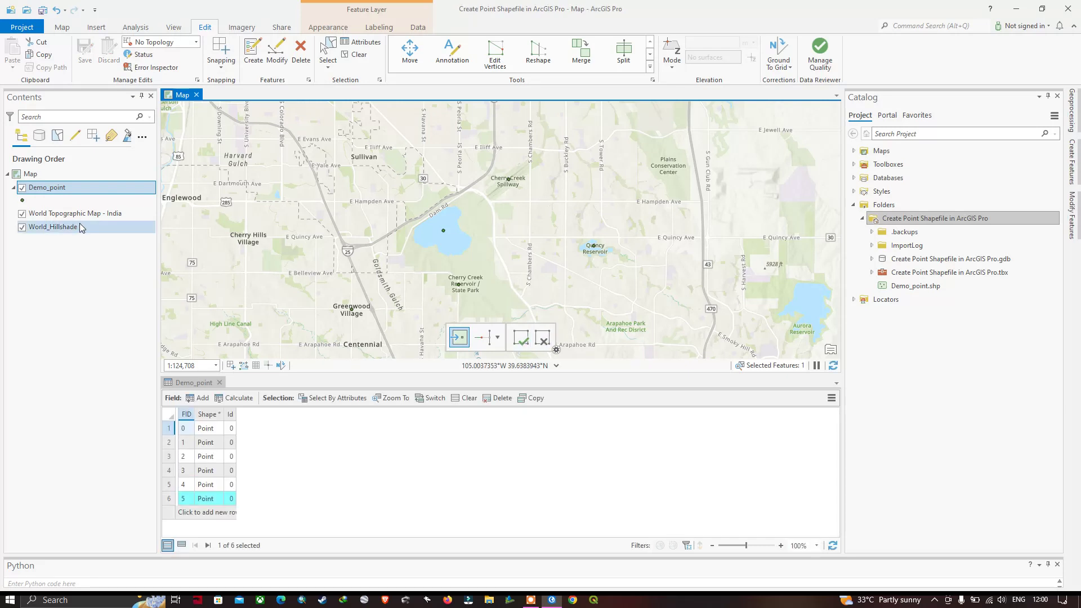
pyautogui.rightClick(22, 202)
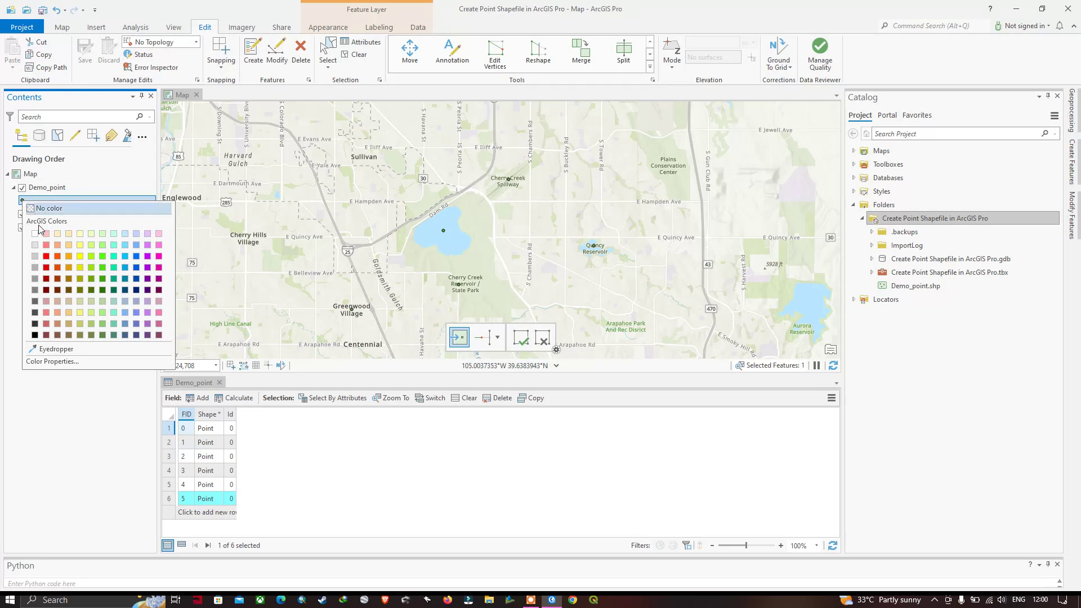
pyautogui.click(46, 257)
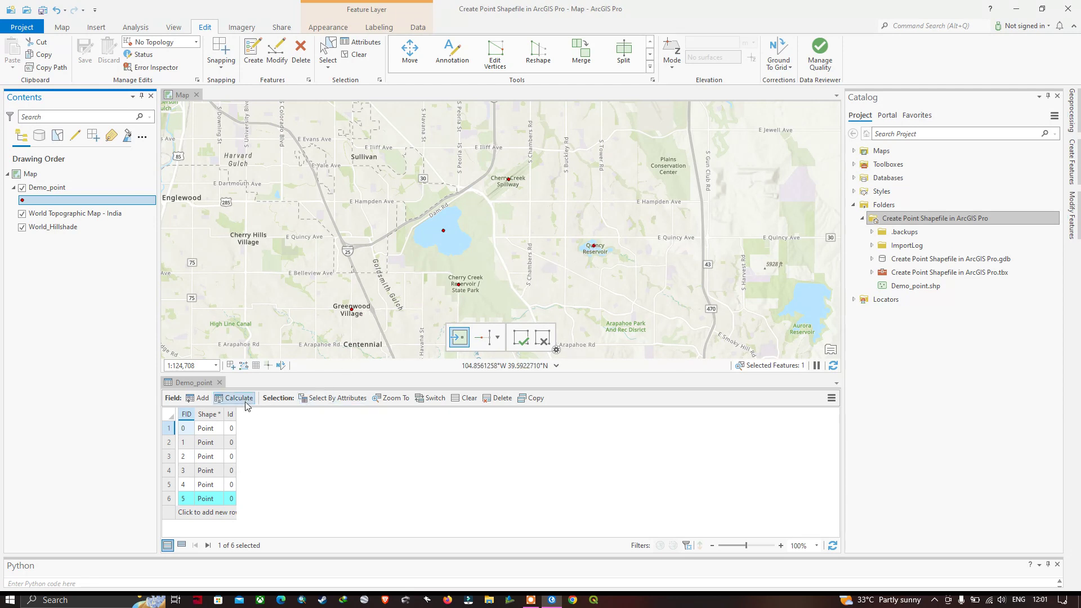
# Add a field named Name with Text data type (length 254) and save the field changes.
pyautogui.click(202, 399)
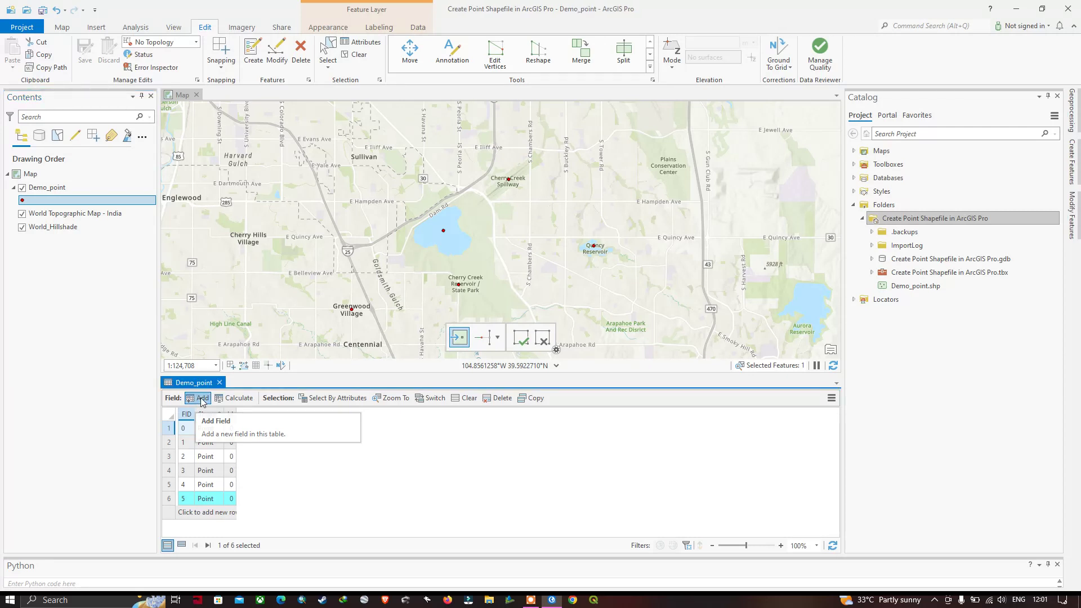
pyautogui.click(201, 398)
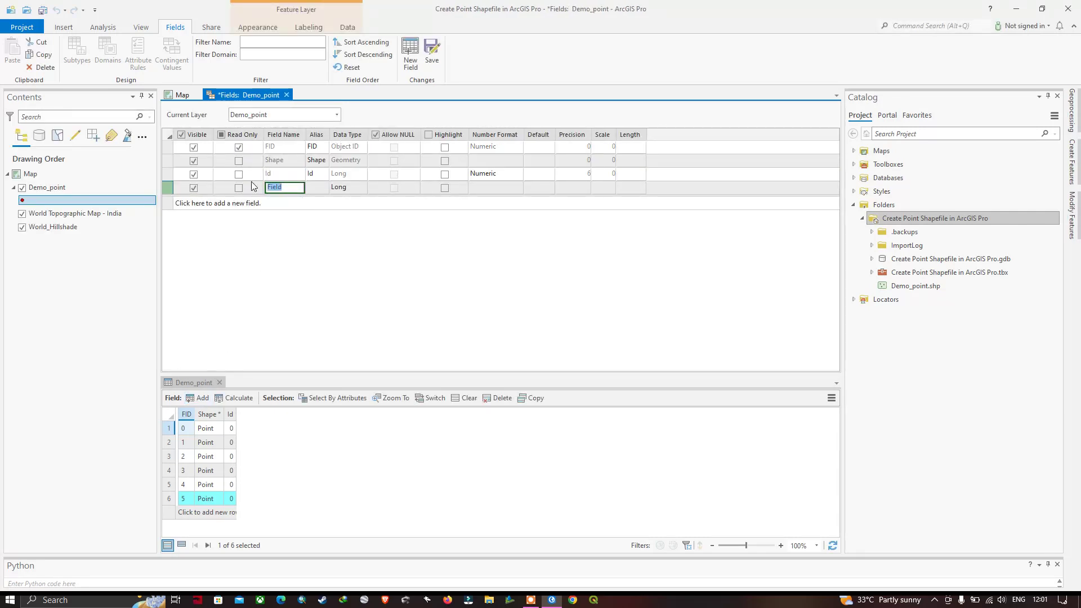
pyautogui.write('Name')
pyautogui.click(345, 190)
pyautogui.rightClick(344, 189)
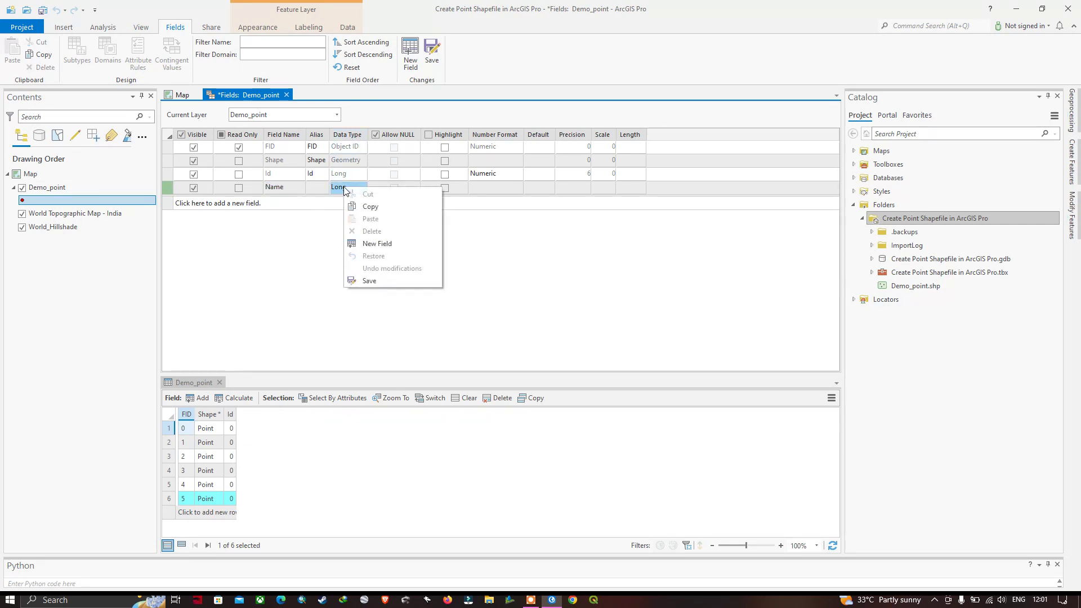
pyautogui.click(338, 189)
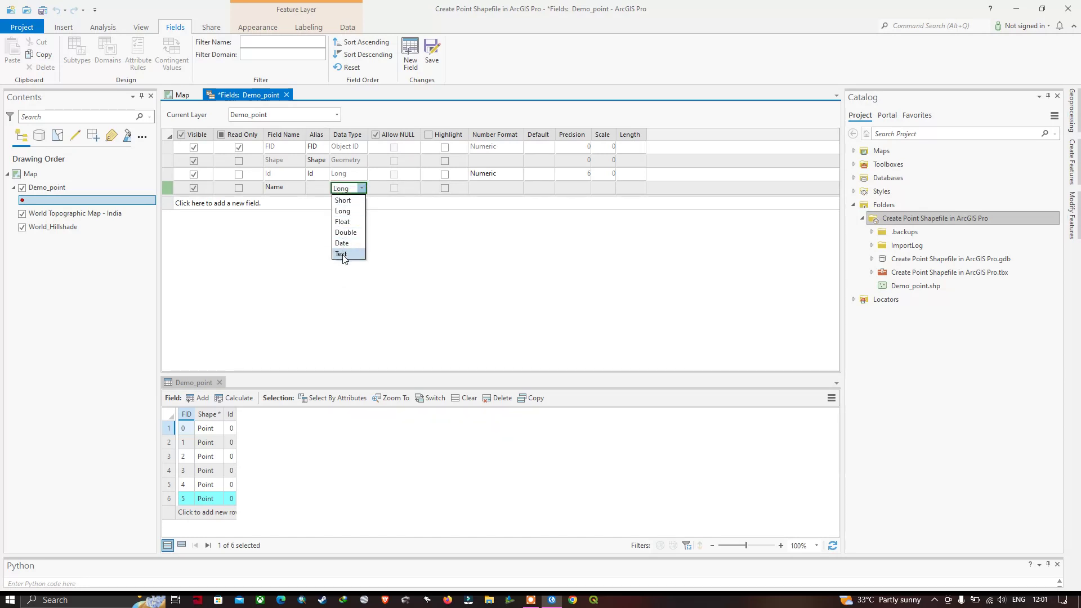
pyautogui.click(341, 253)
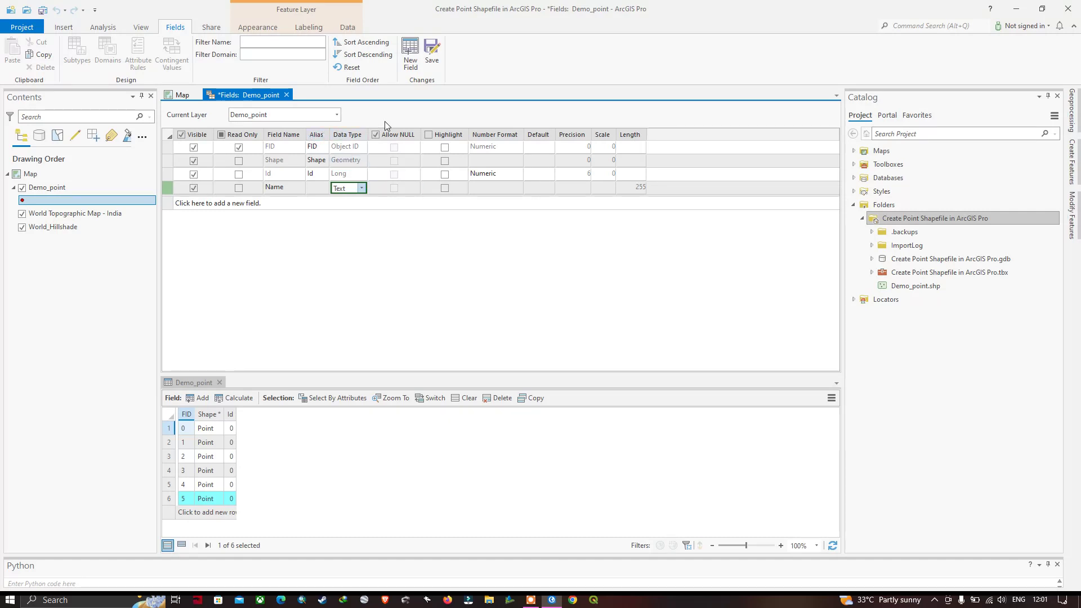
pyautogui.click(433, 53)
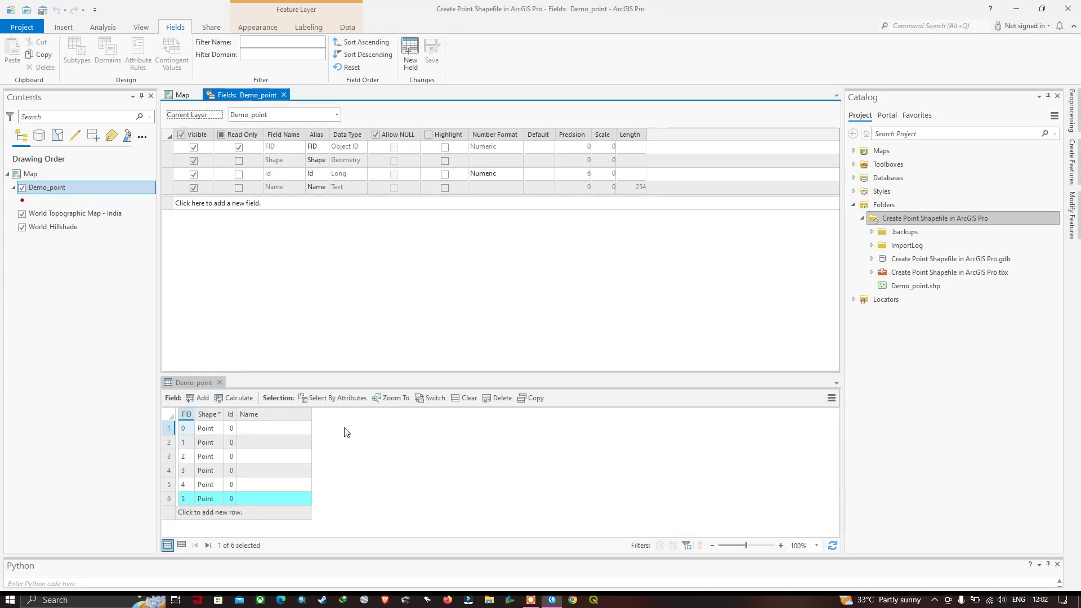
# Close the Fields view and paste Cherry Creek State Park into the first point's Name.
pyautogui.click(206, 383)
pyautogui.click(284, 94)
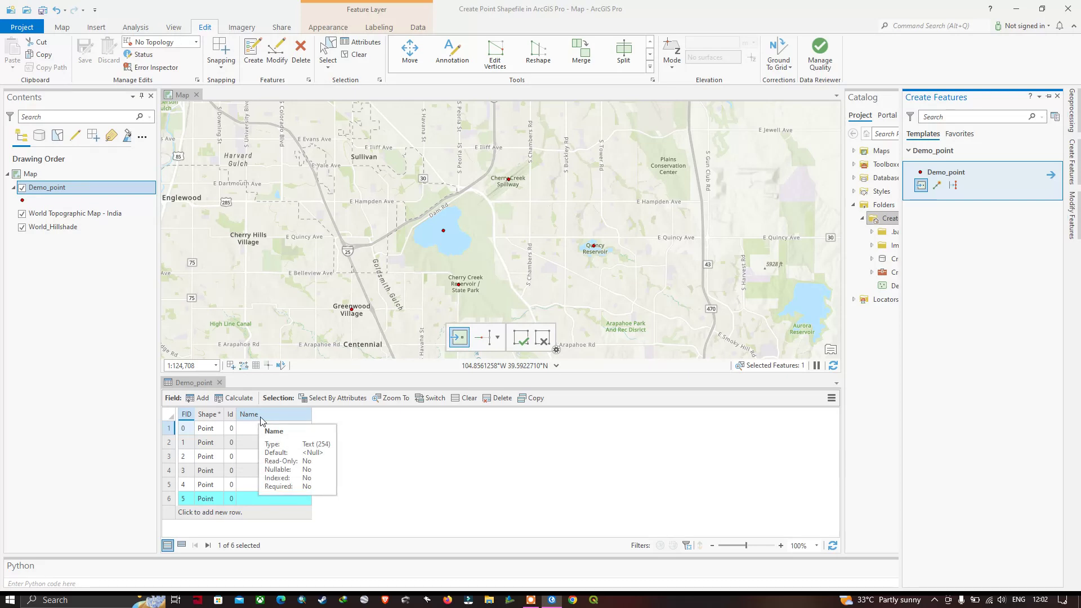
pyautogui.click(169, 429)
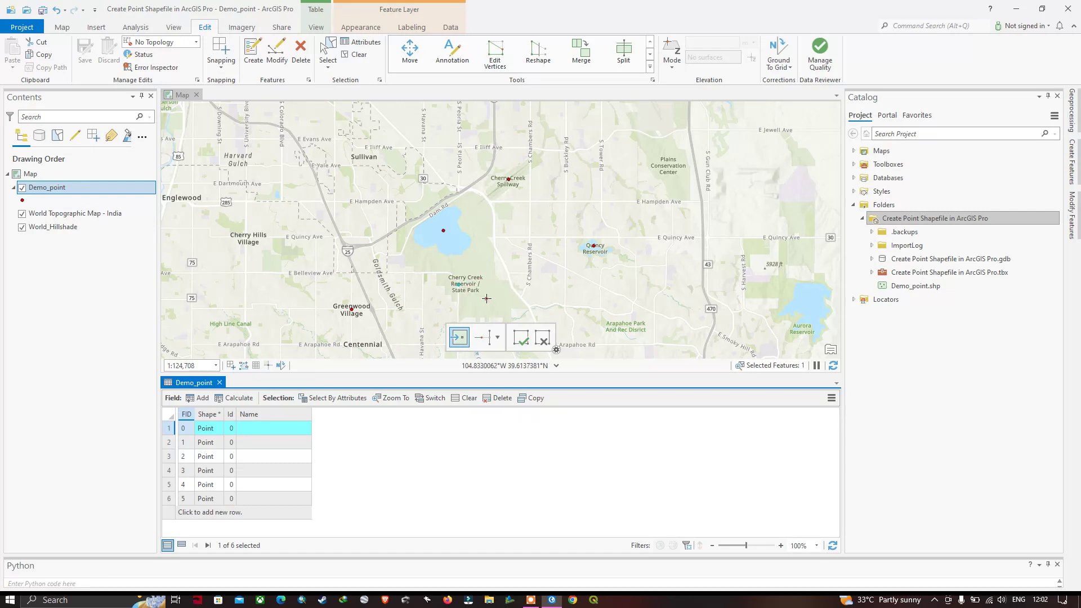
pyautogui.click(435, 334)
pyautogui.click(249, 431)
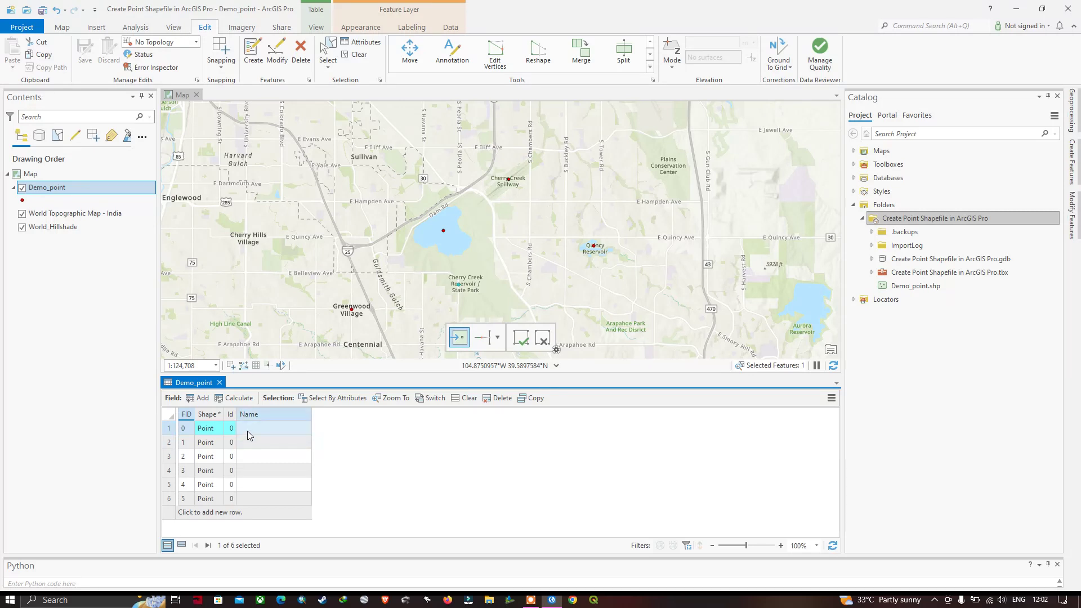
pyautogui.write('Cherry Creek State Park')
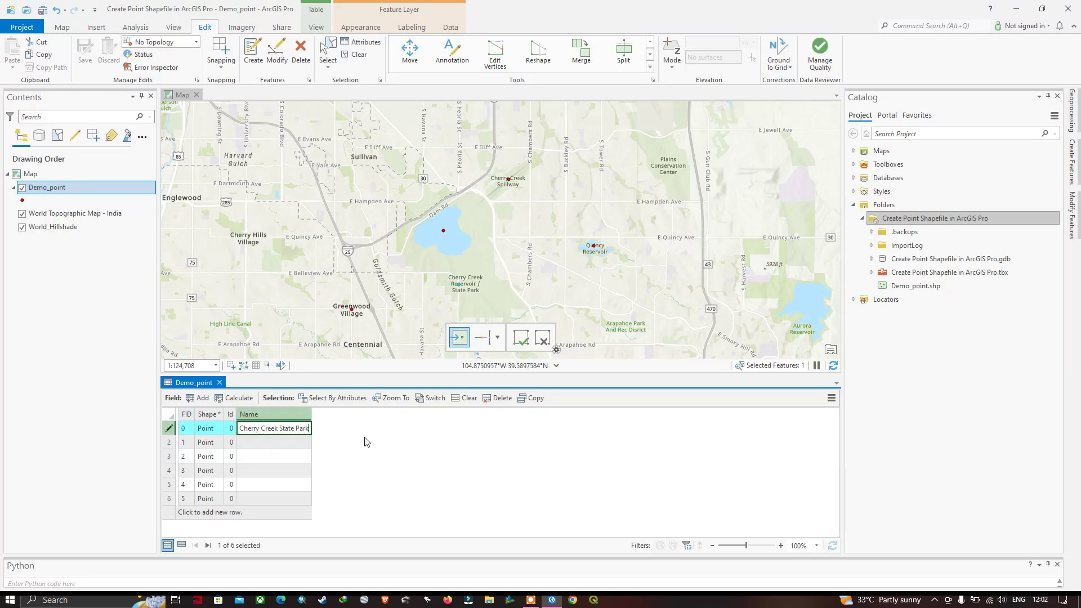
pyautogui.click(168, 446)
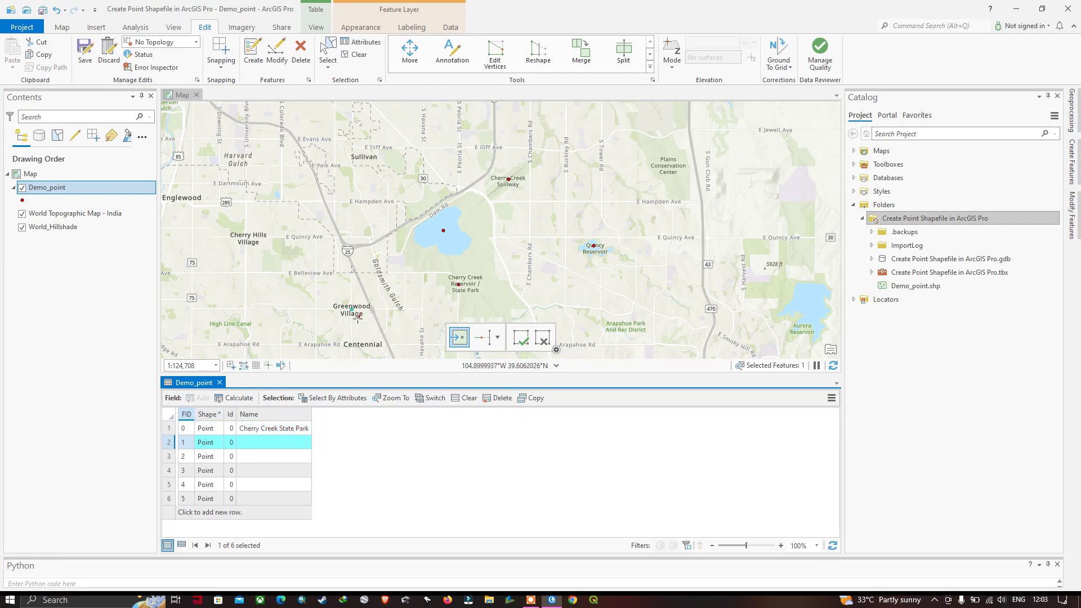
# Enter Greenwood Village as the second point's Name and commit the Fox Field entry.
pyautogui.doubleClick(265, 445)
pyautogui.write('Greenwood Village')
pyautogui.click(172, 460)
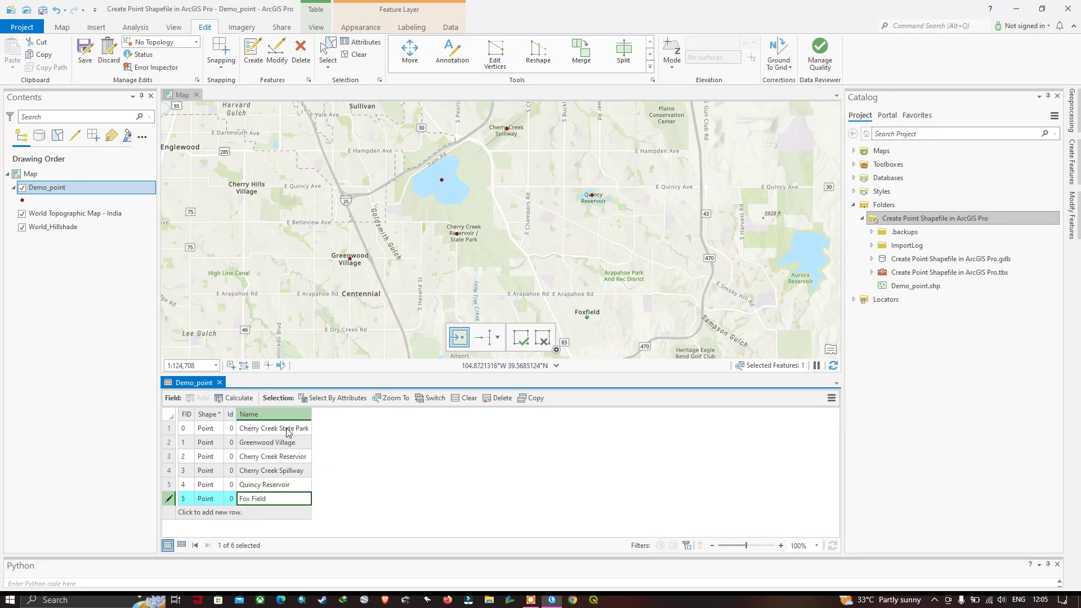
pyautogui.click(169, 428)
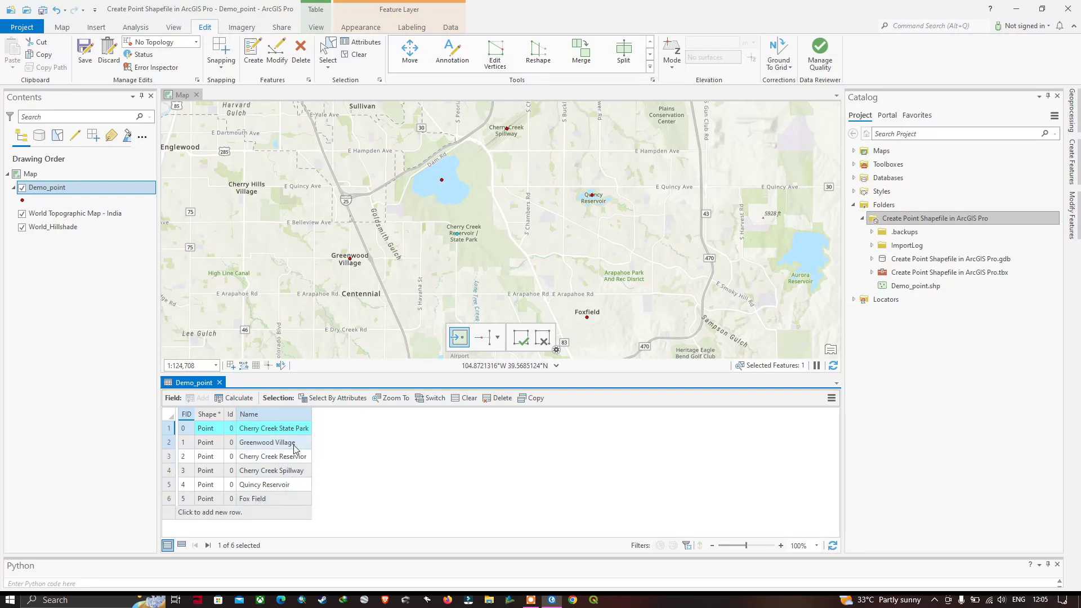
# Save all attribute edits to Demo_point, then clear the table's current selection.
pyautogui.click(85, 52)
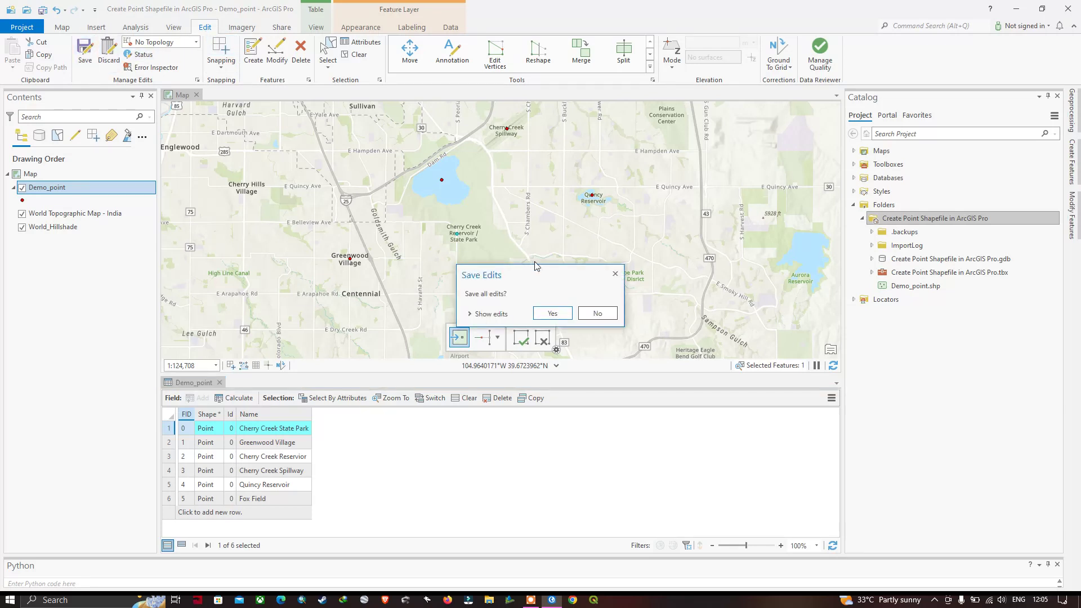
pyautogui.click(552, 314)
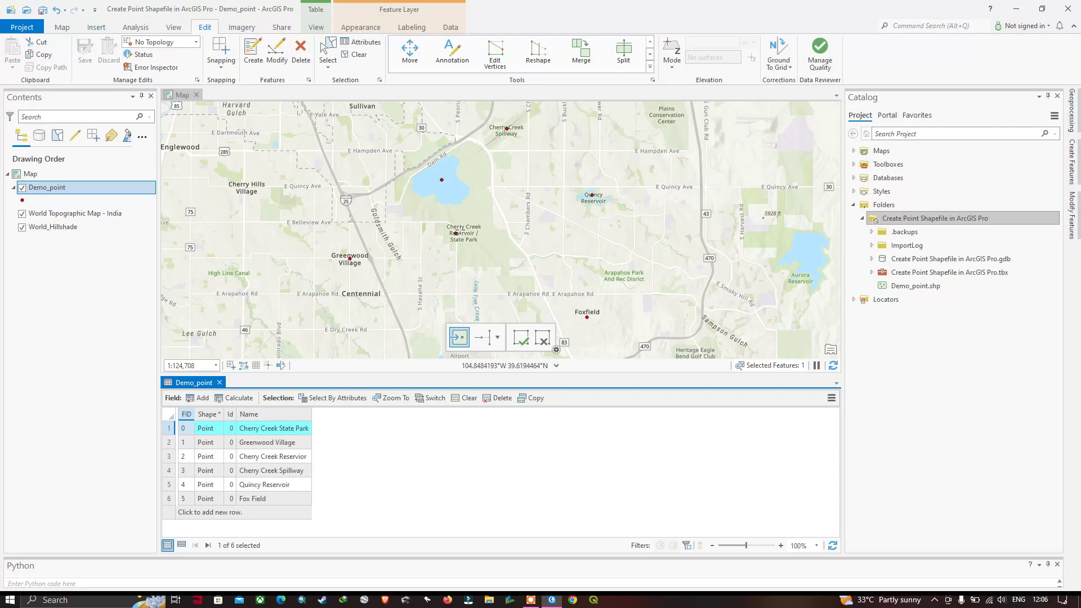
pyautogui.scroll(3, 456, 233)
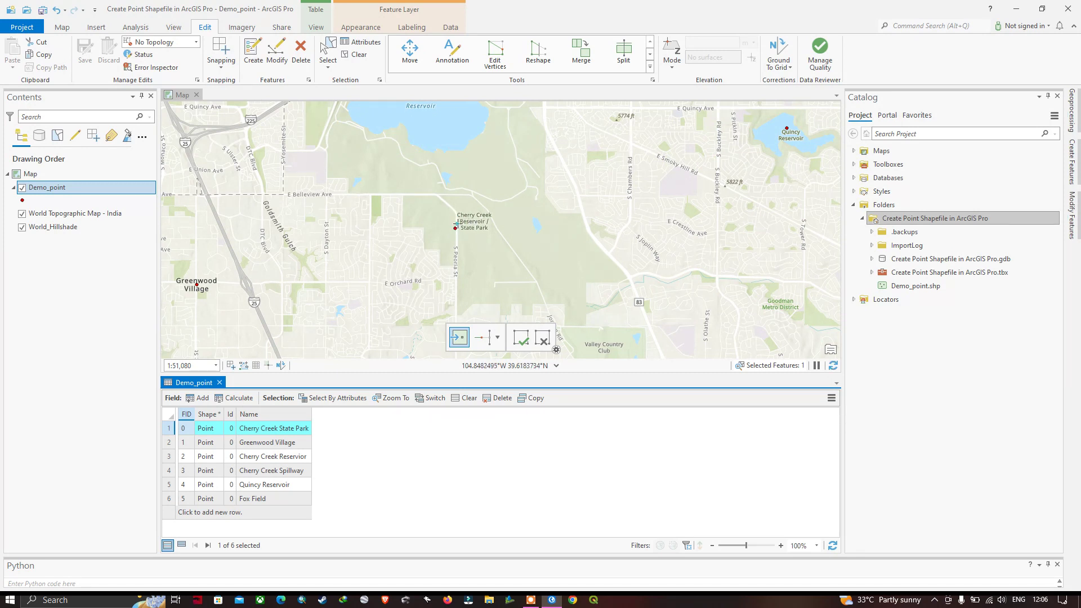
pyautogui.click(469, 398)
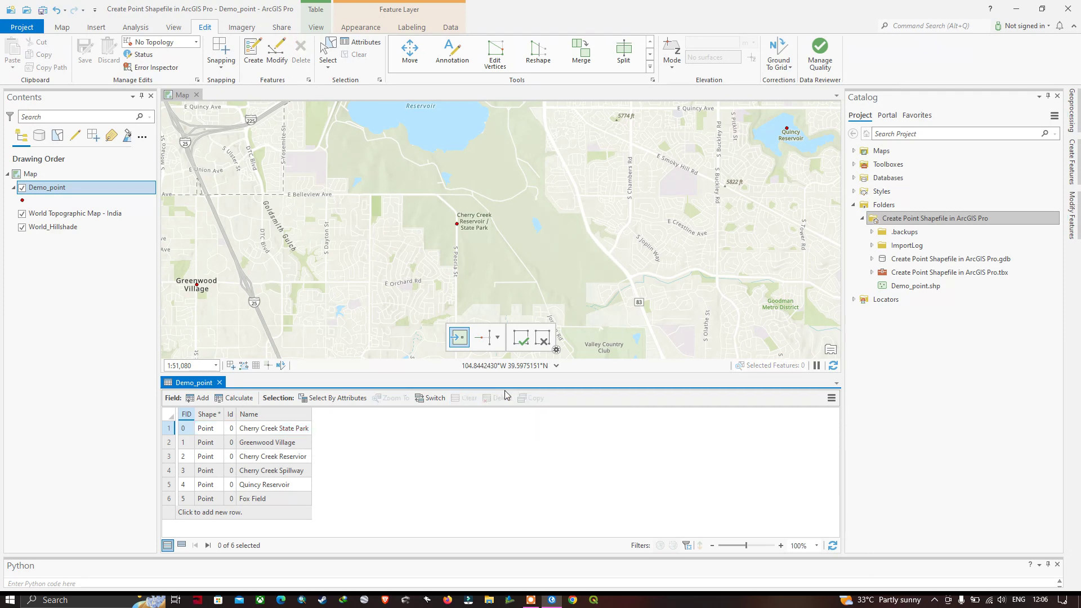
# Save the ArcGIS Pro project from the Project menu.
pyautogui.click(30, 28)
pyautogui.click(24, 94)
pyautogui.scroll(-2, 530, 254)
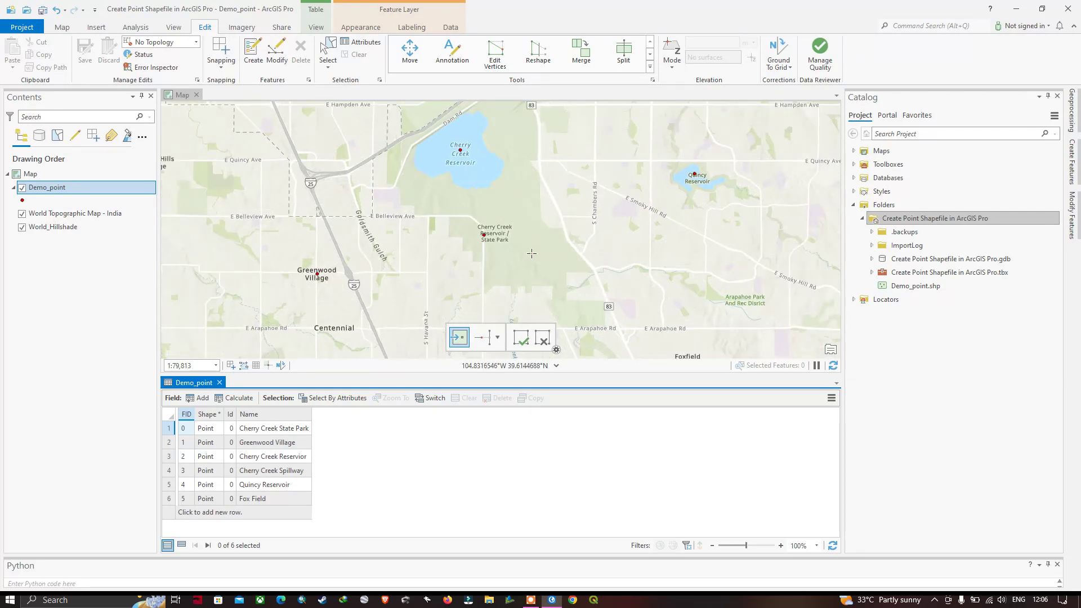